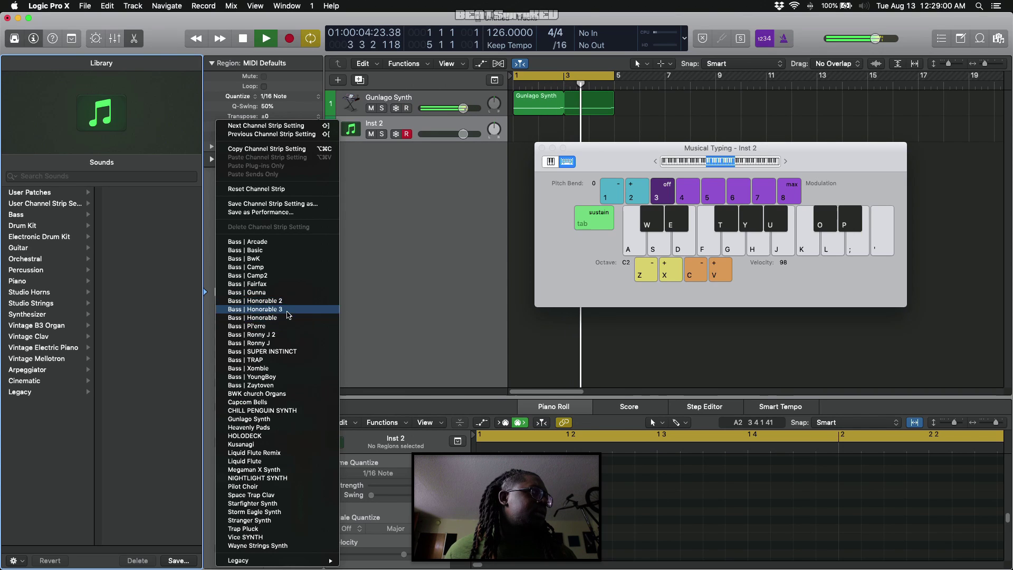
Step: Load Bass | Honorable 3 on the Inst 2 track and set its Channel EQ to BEERUS BASS EQ with a 56 Hz low cut
left_click(285, 310)
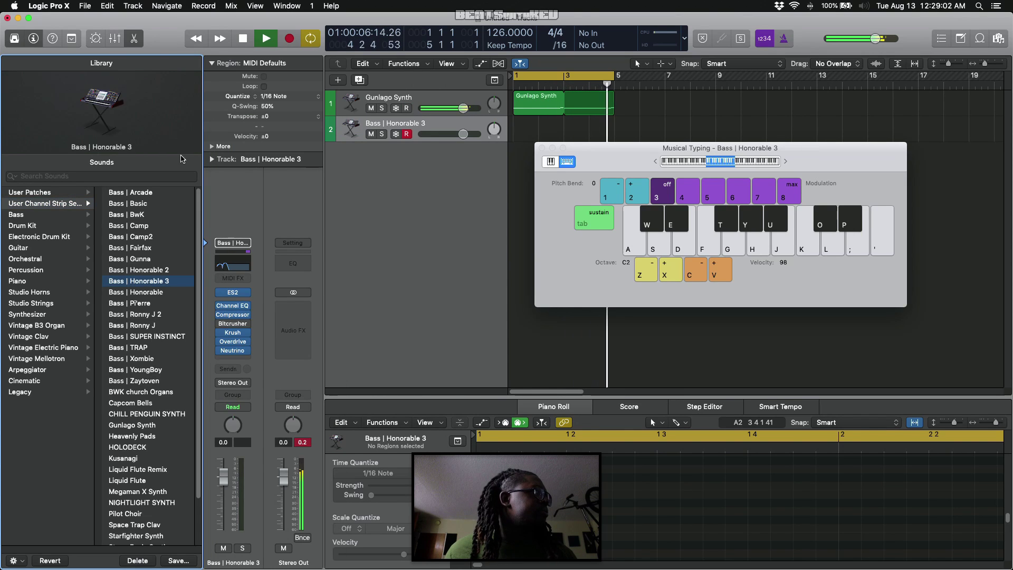
left_click(74, 45)
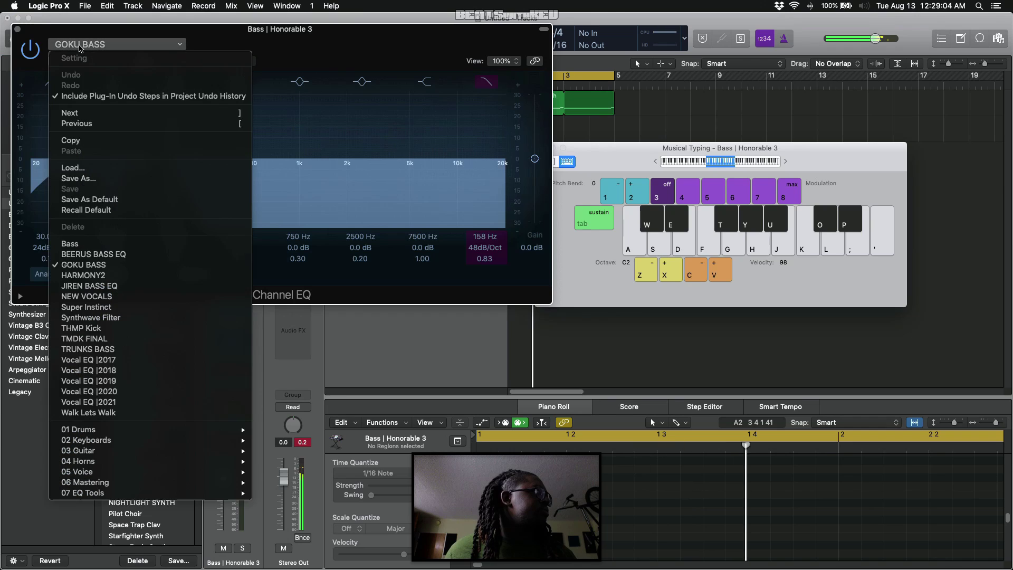
left_click(130, 255)
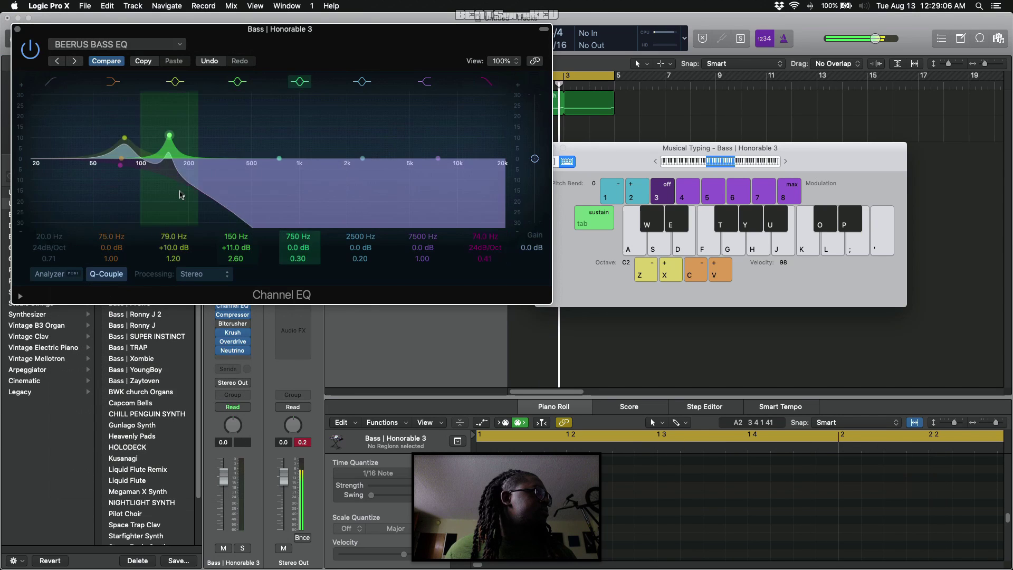
left_click_drag(55, 186, 126, 206)
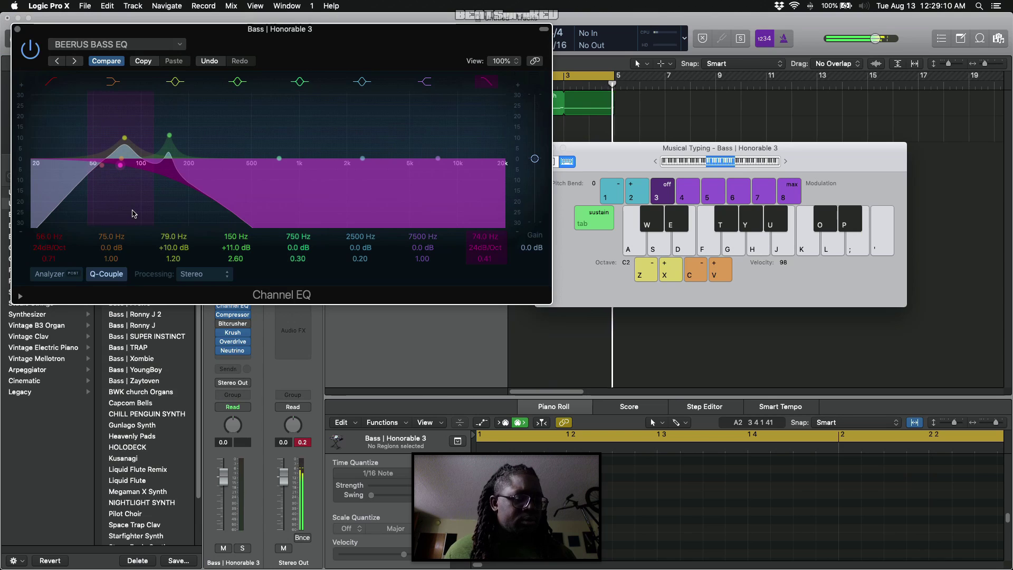
Step: Audition the bass patch with C2, E2 and F2, close its EQ, and lower the track volume to about -10 dB
key("d")
key("a")
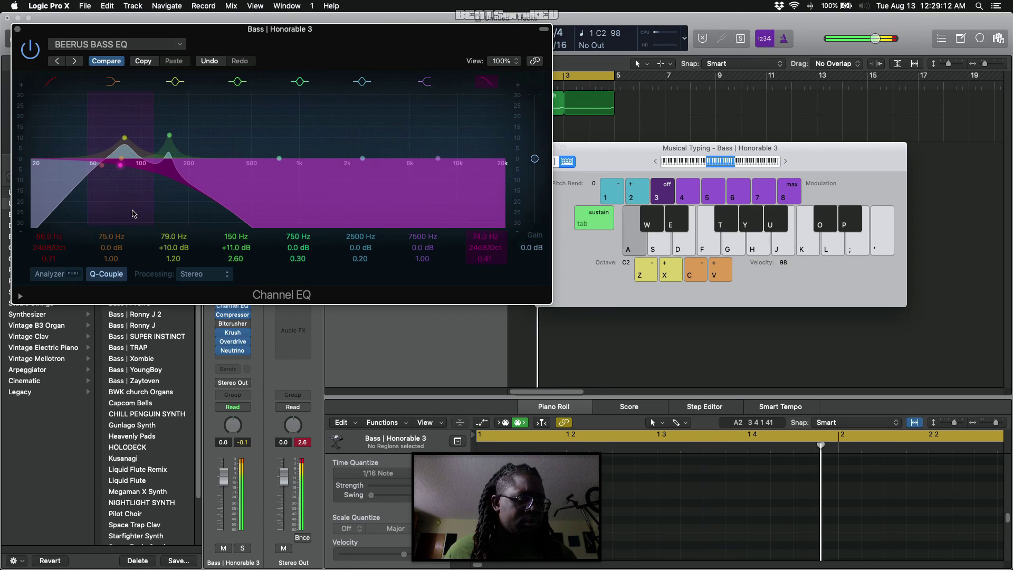
key("d")
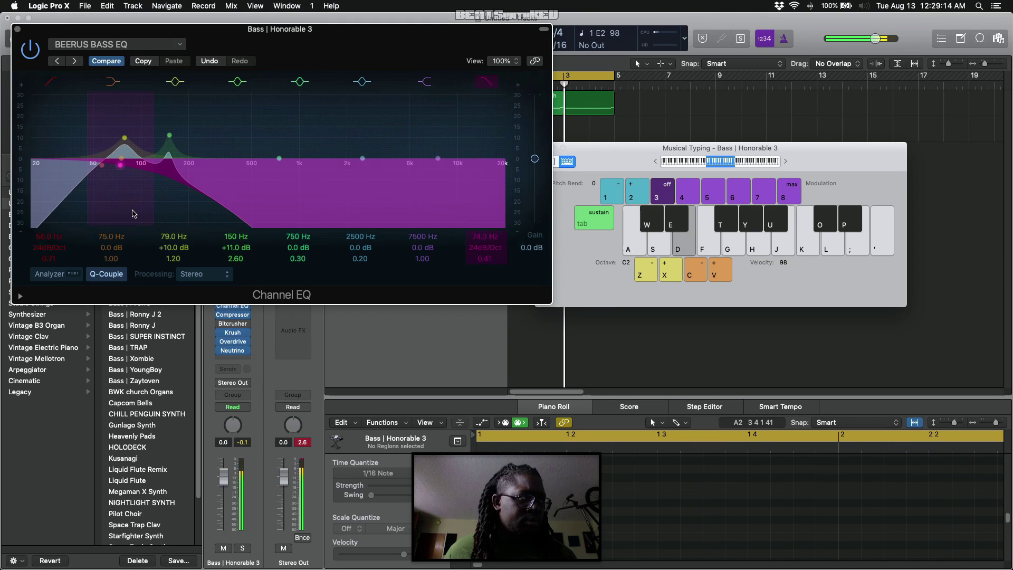
key("f")
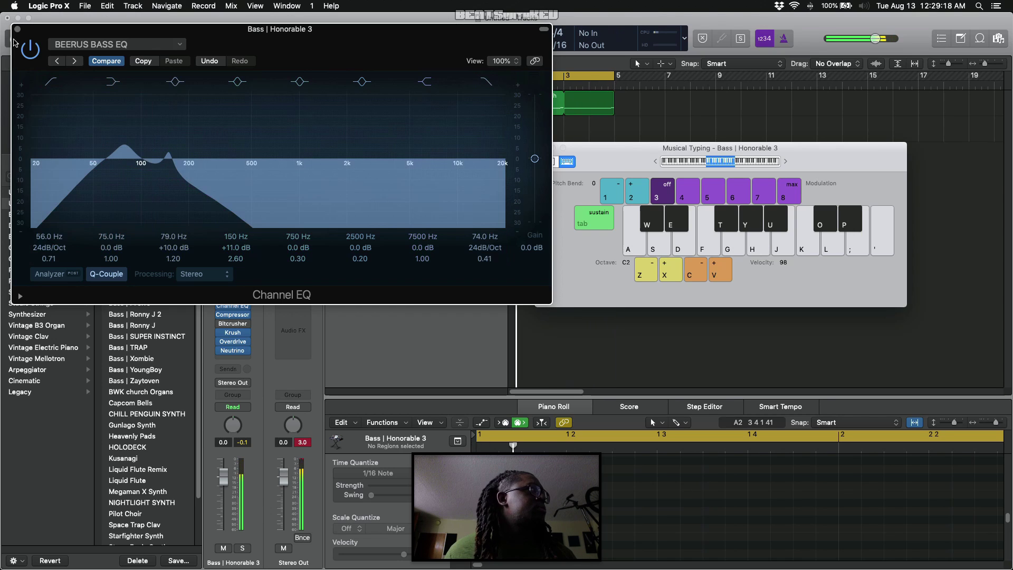
left_click(17, 30)
left_click_drag(464, 134, 443, 134)
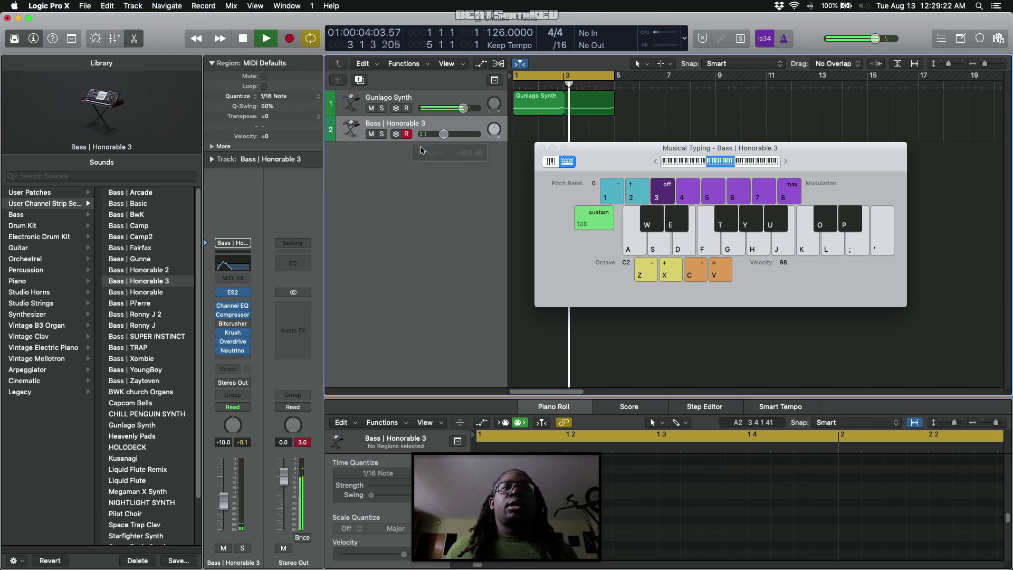
Step: Record a bass line using the notes E2, F2 and A2 on the Bass | Honorable 3 track over the four-bar cycle
key("r")
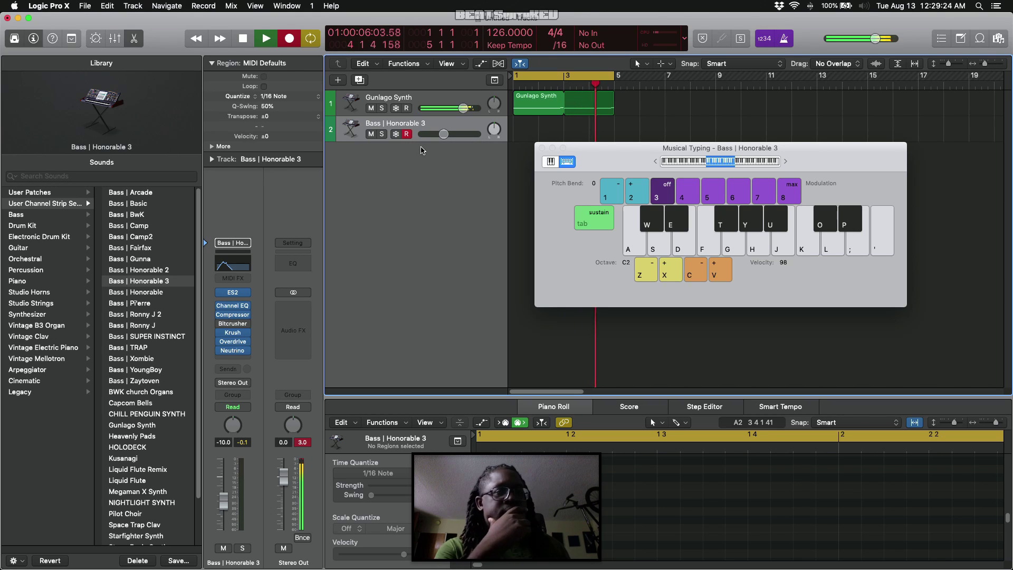
key("d")
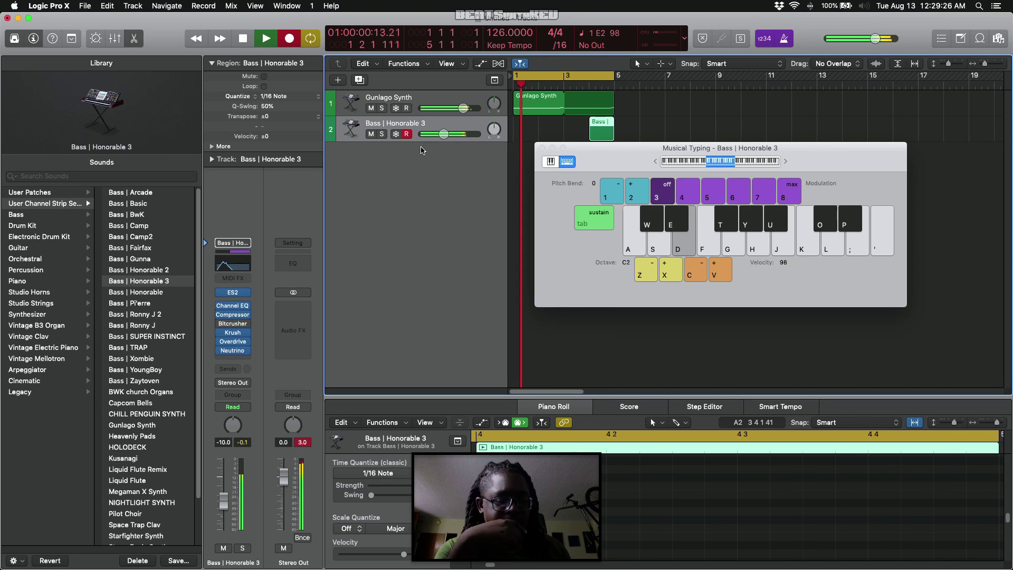
key("f")
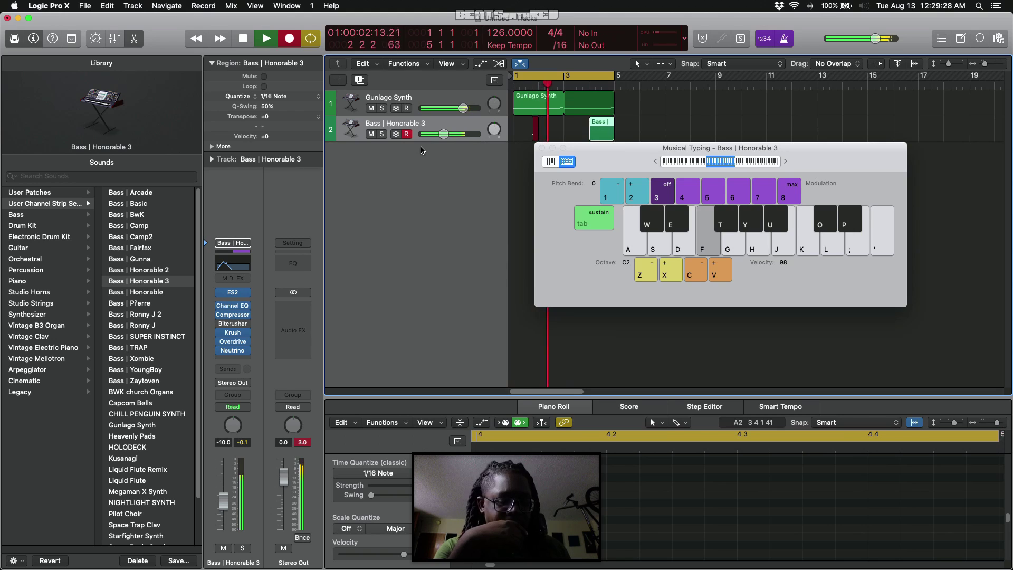
key("h")
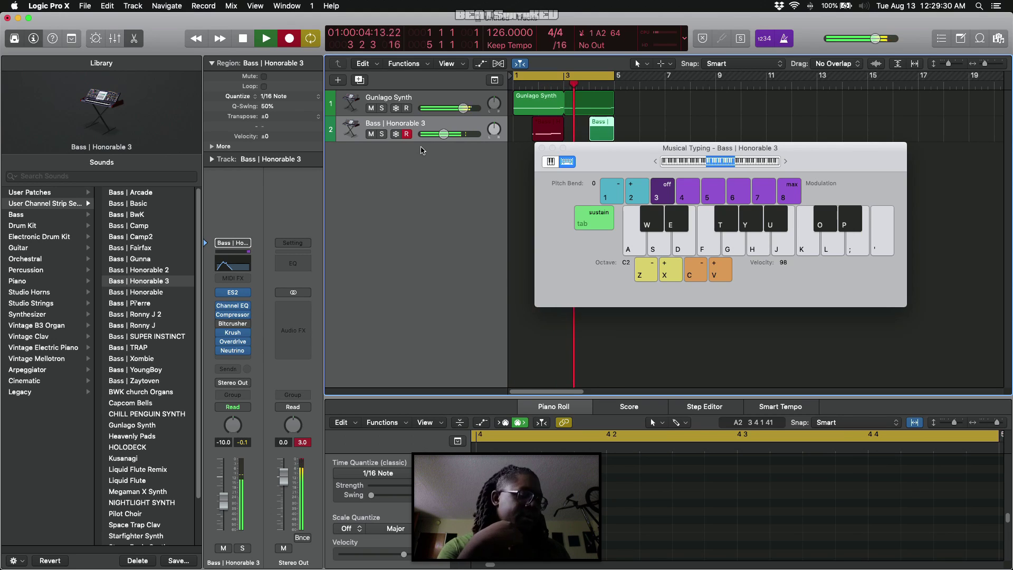
key("d")
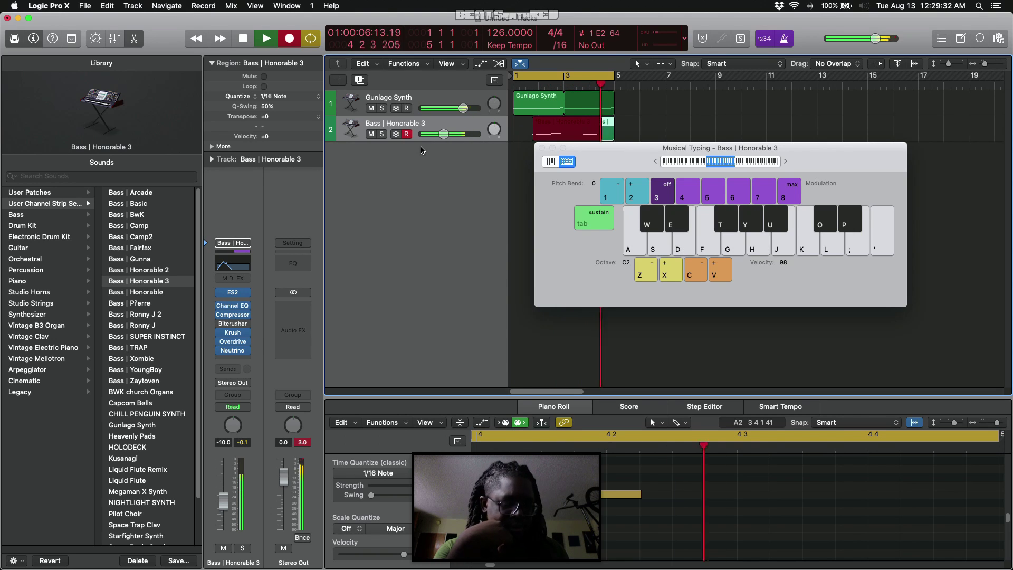
key("space")
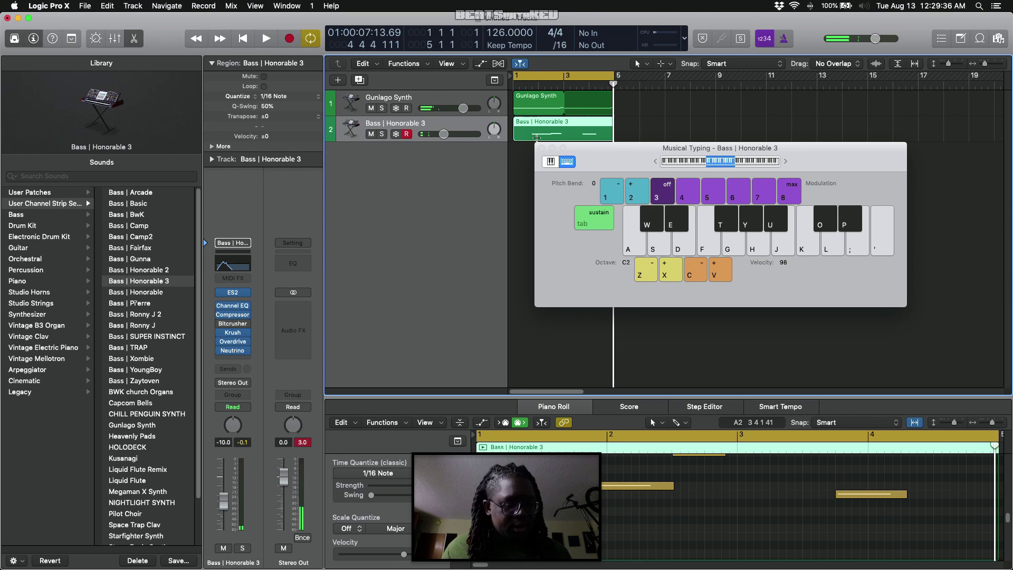
left_click_drag(536, 138, 600, 119)
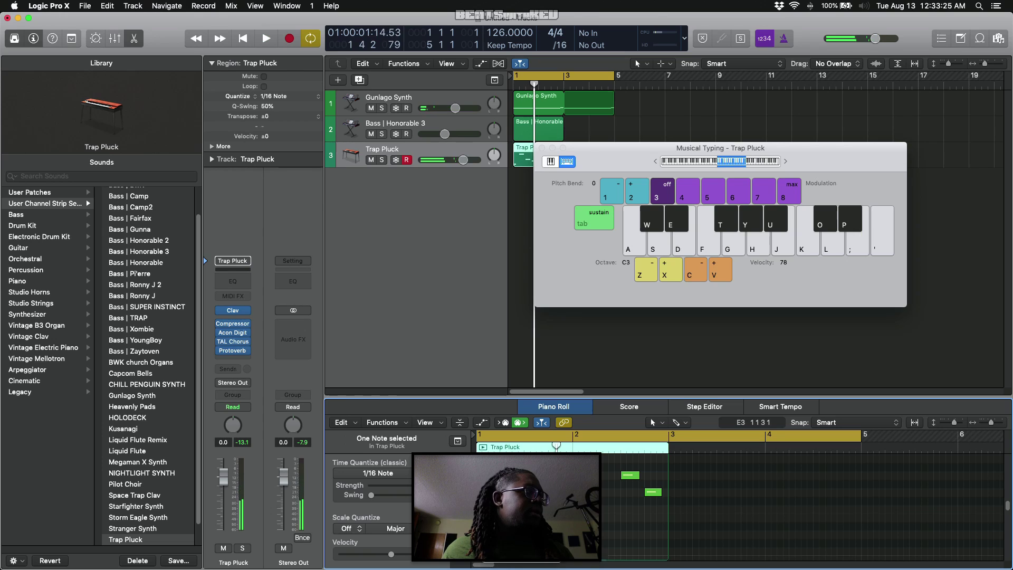
Step: Raise the velocity of all eight notes in the first Trap Pluck region during playback and move Musical Typing clear of the tracks
key("space")
scroll(528, 517, "up", 3)
left_click_drag(701, 459, 478, 563)
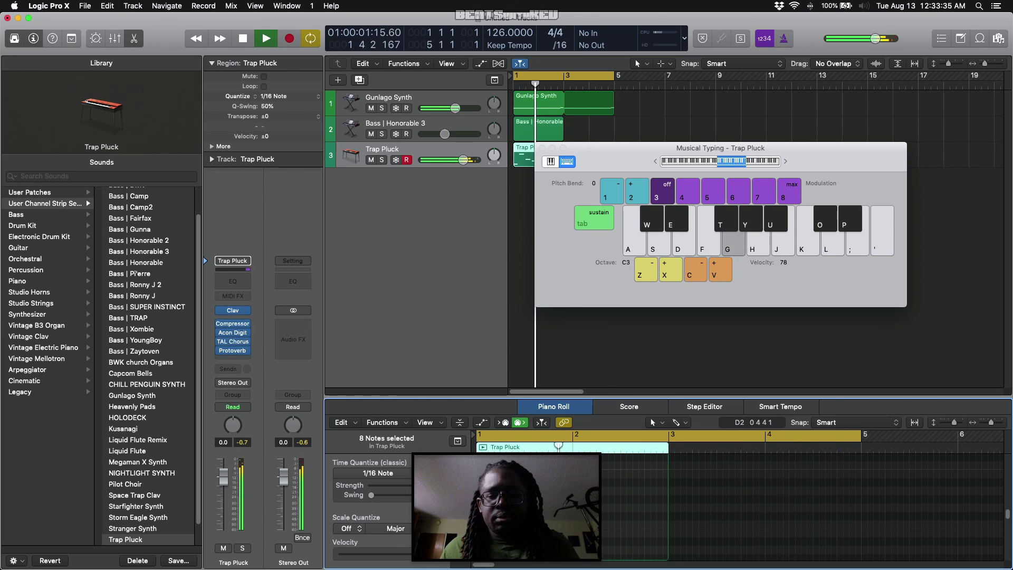
scroll(628, 503, "up", 5)
left_click_drag(601, 156, 616, 294)
left_click(584, 151)
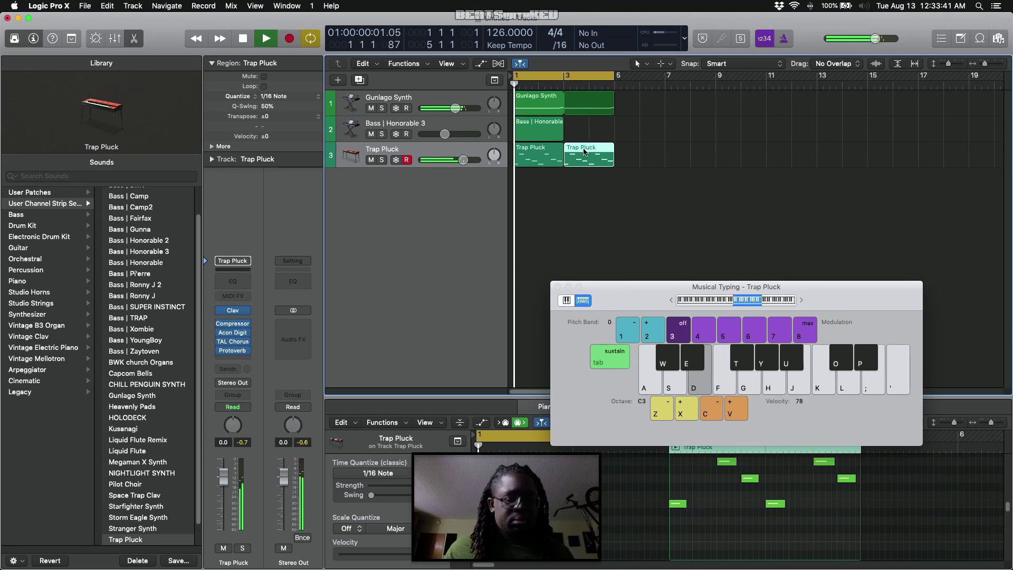
key("Delete")
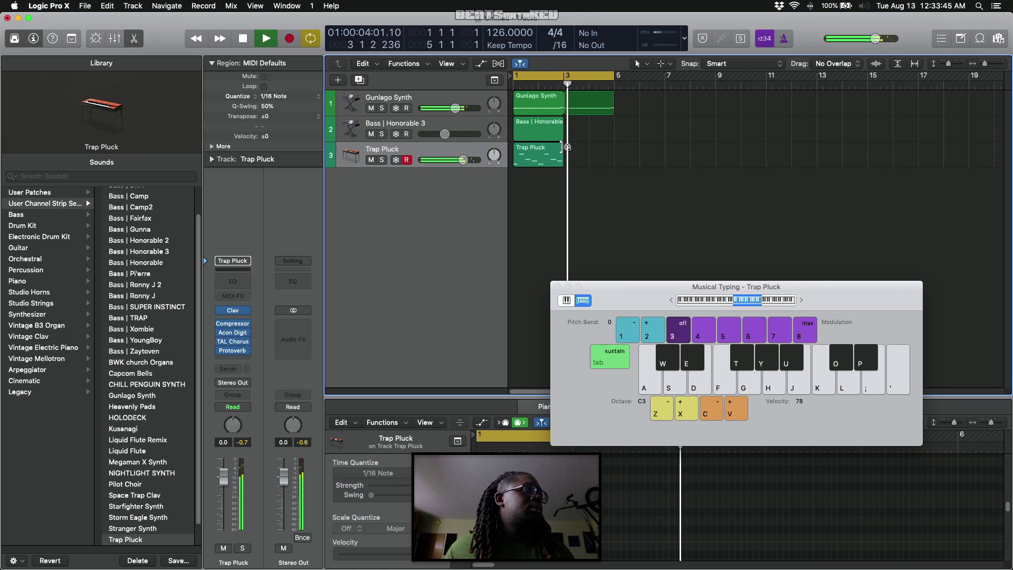
key("super+z")
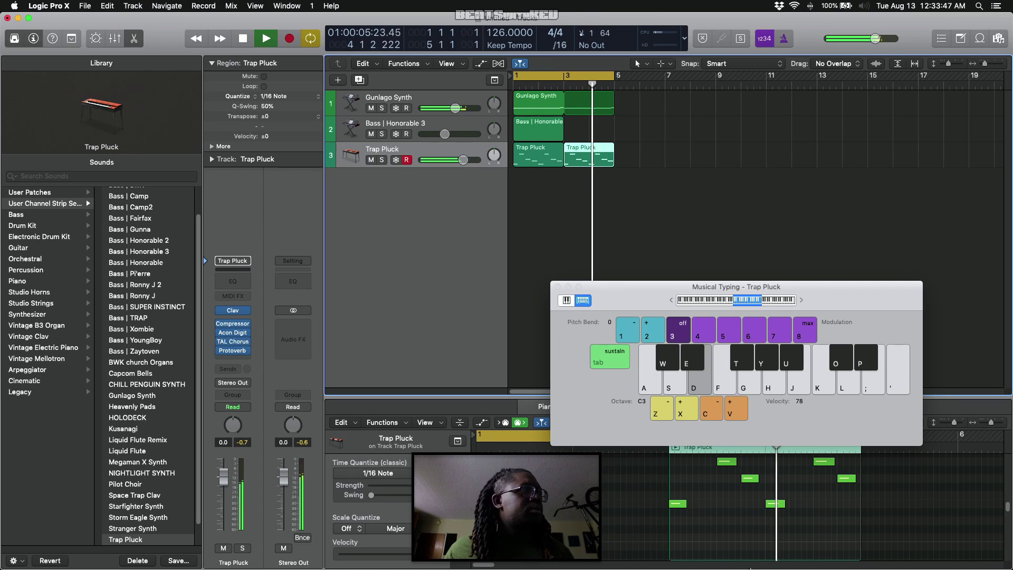
Step: Select all eight notes in the second Trap Pluck region and raise their velocity to the maximum
scroll(708, 536, "up", 5)
left_click_drag(622, 457, 881, 558)
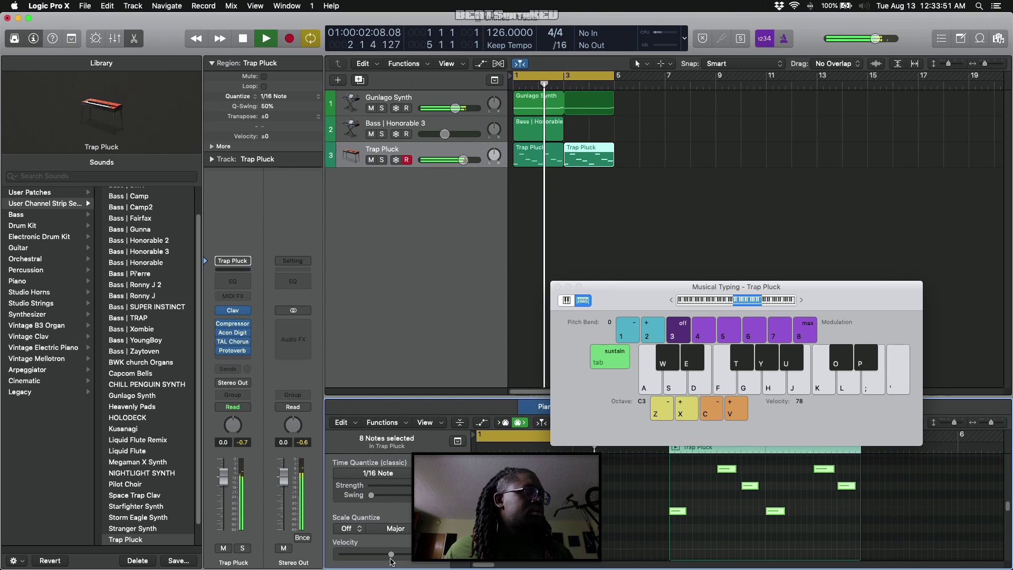
left_click_drag(391, 556, 449, 557)
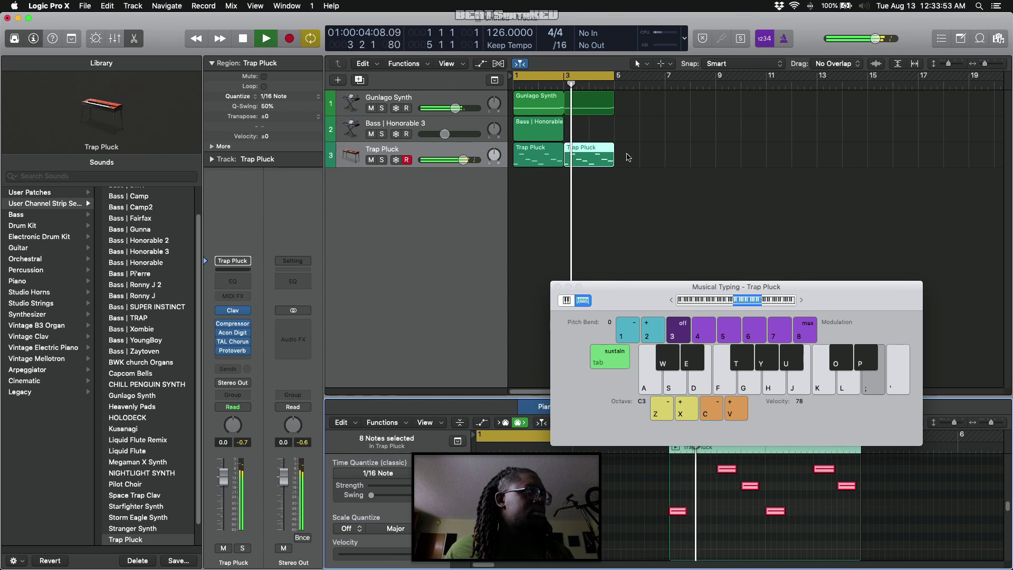
left_click(559, 158, "shift")
right_click(559, 158)
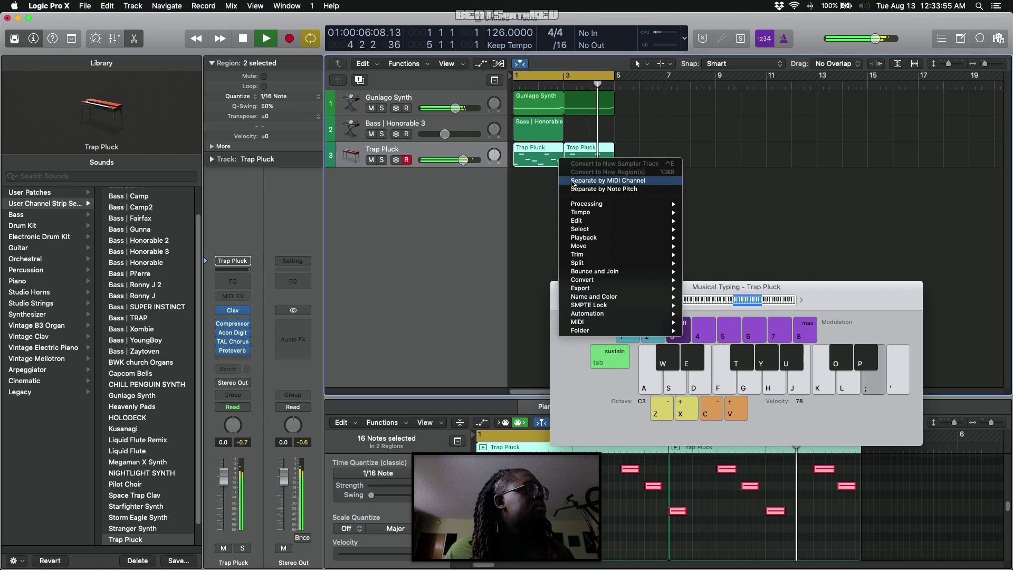
mouse_move(588, 309)
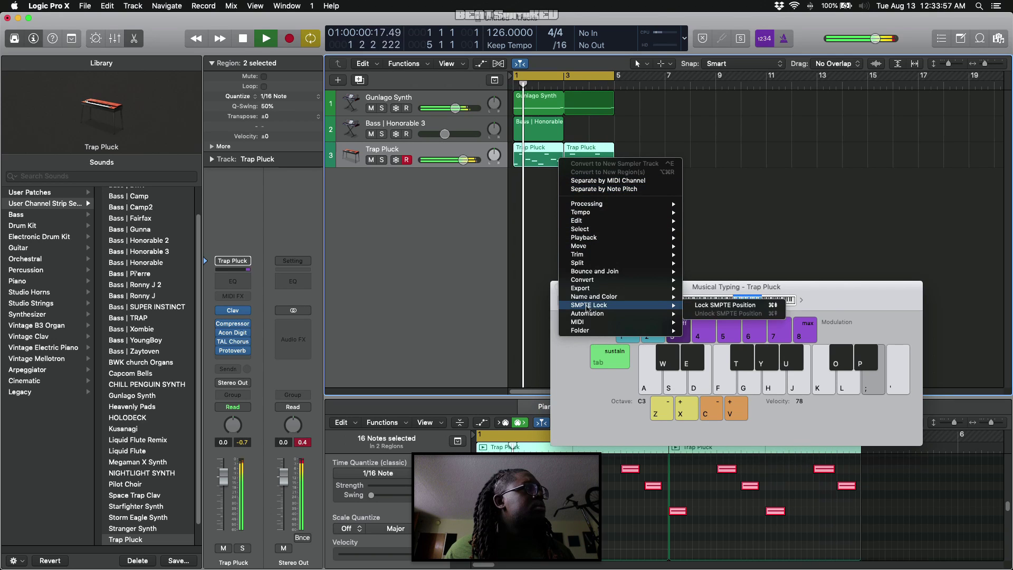
left_click(458, 316)
right_click(549, 159)
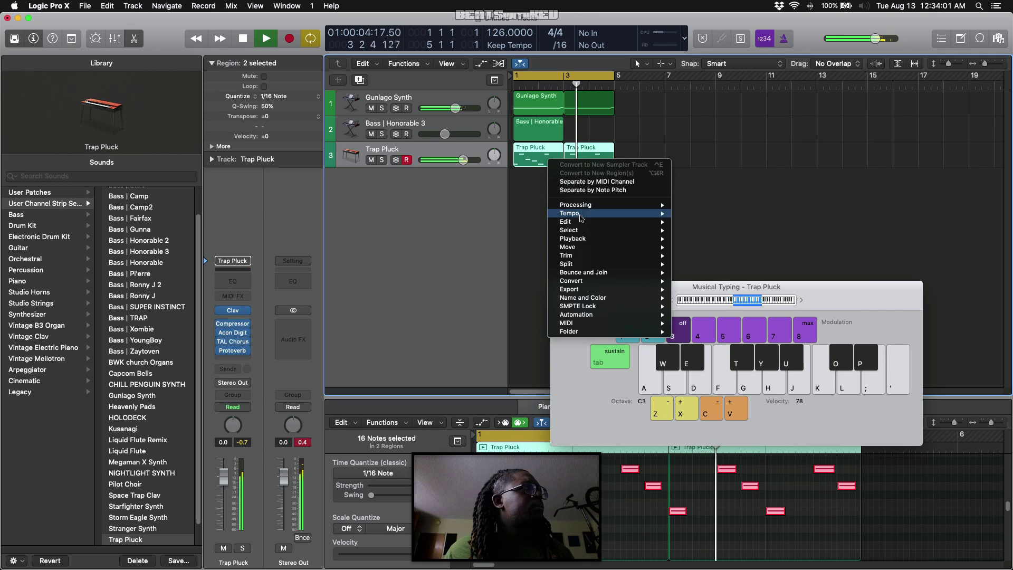
mouse_move(582, 223)
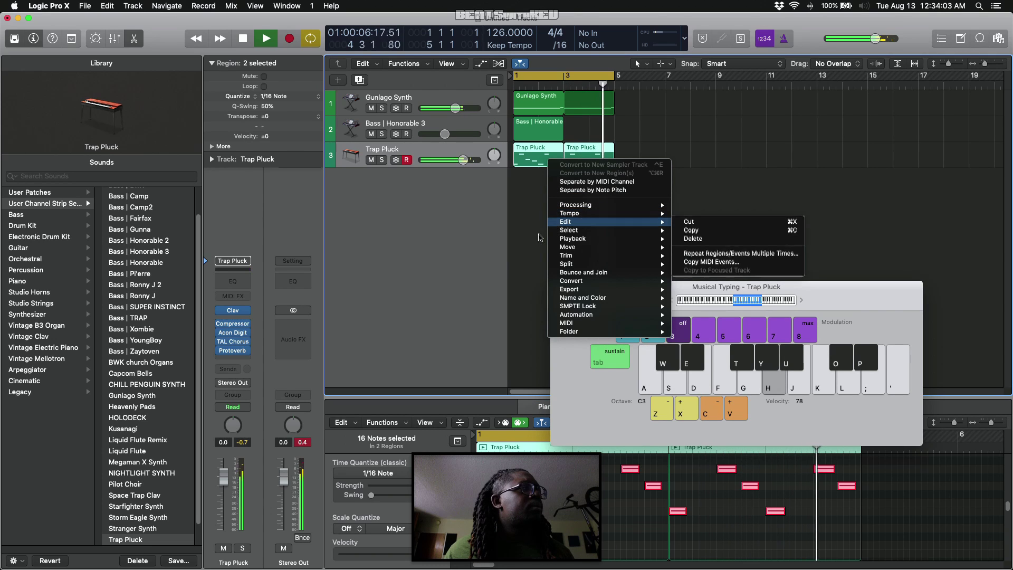
left_click(458, 267)
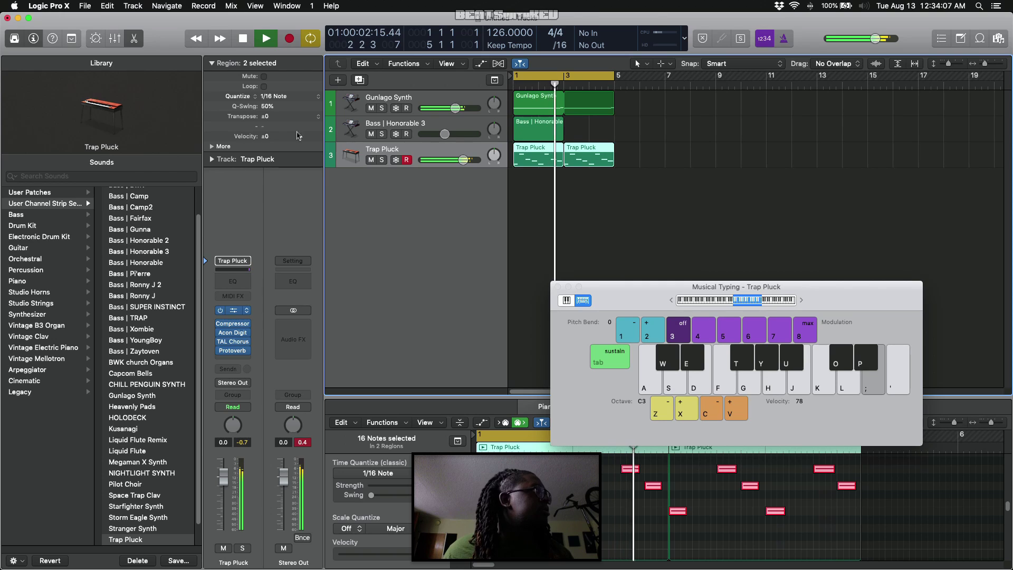
Step: Open the Vintage Clav instrument on the Trap Pluck track and advance through its presets to Direct Clav
left_click(235, 316)
left_click(119, 44)
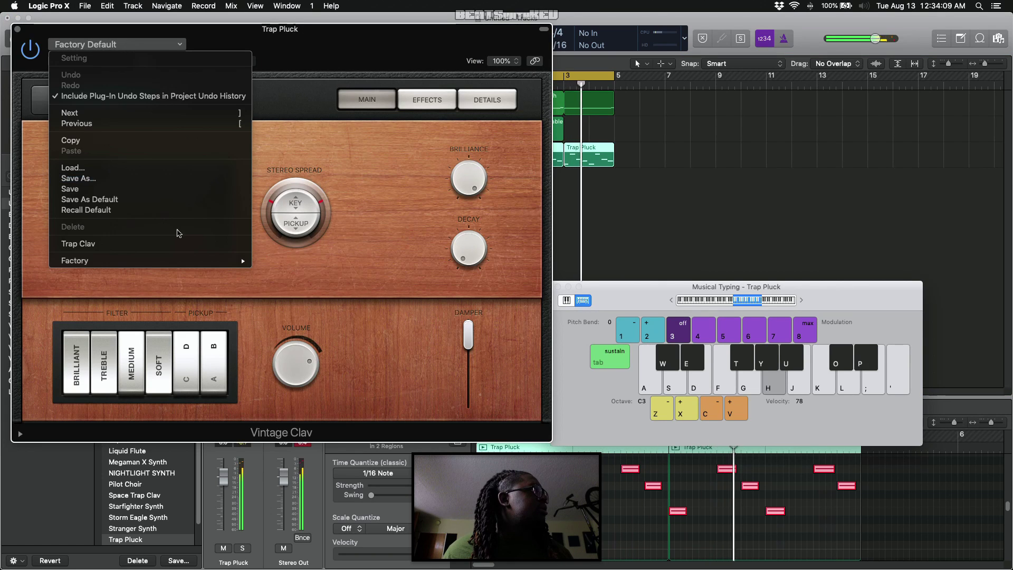
mouse_move(158, 261)
left_click(285, 260)
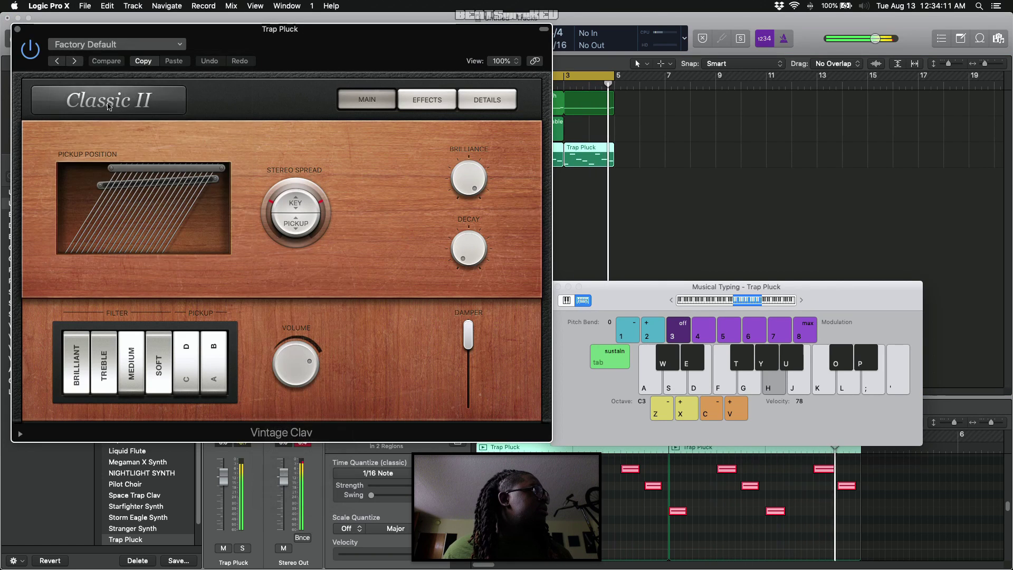
left_click(75, 62)
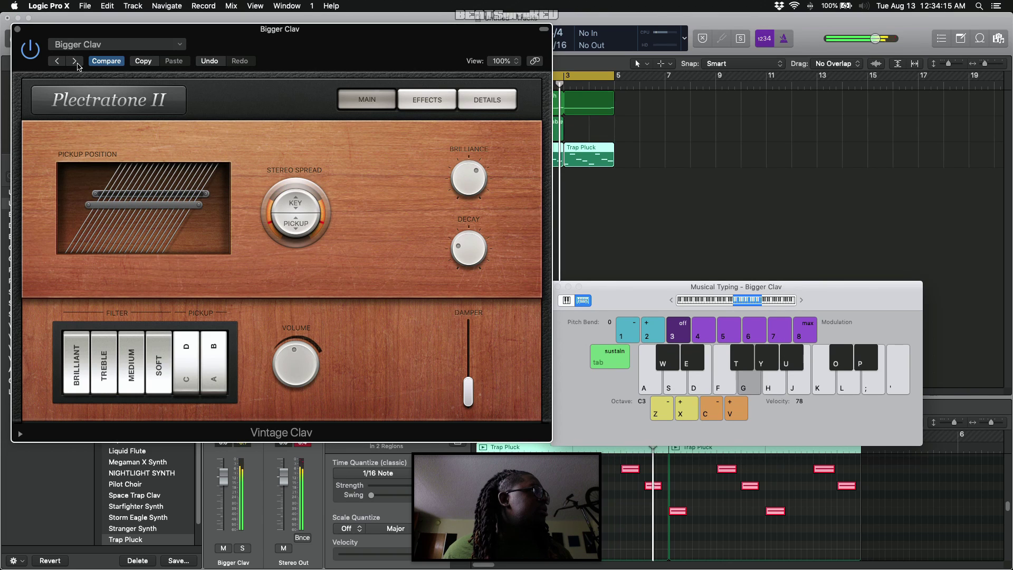
left_click(75, 61)
left_click(75, 62)
left_click(76, 62)
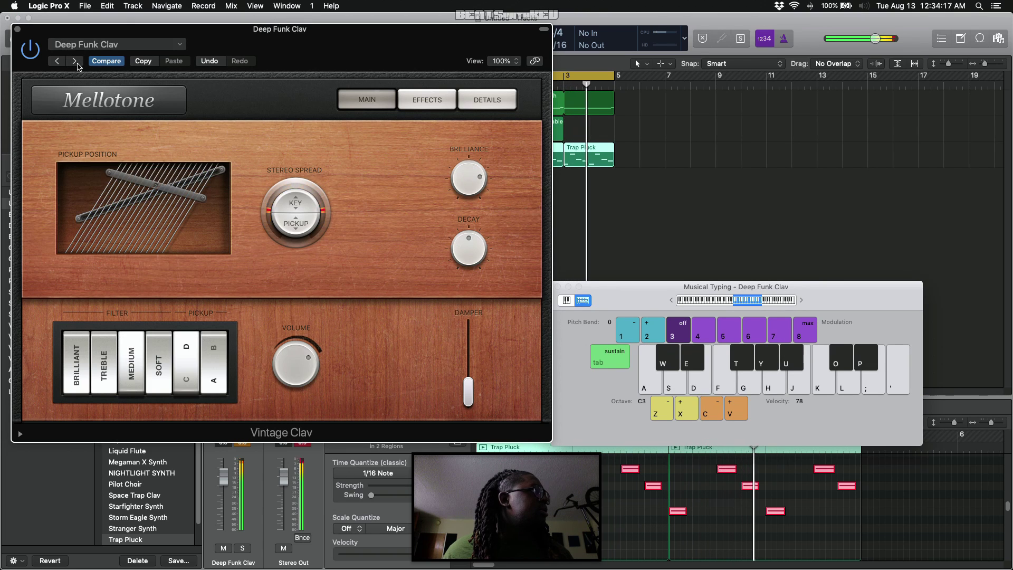
left_click(75, 62)
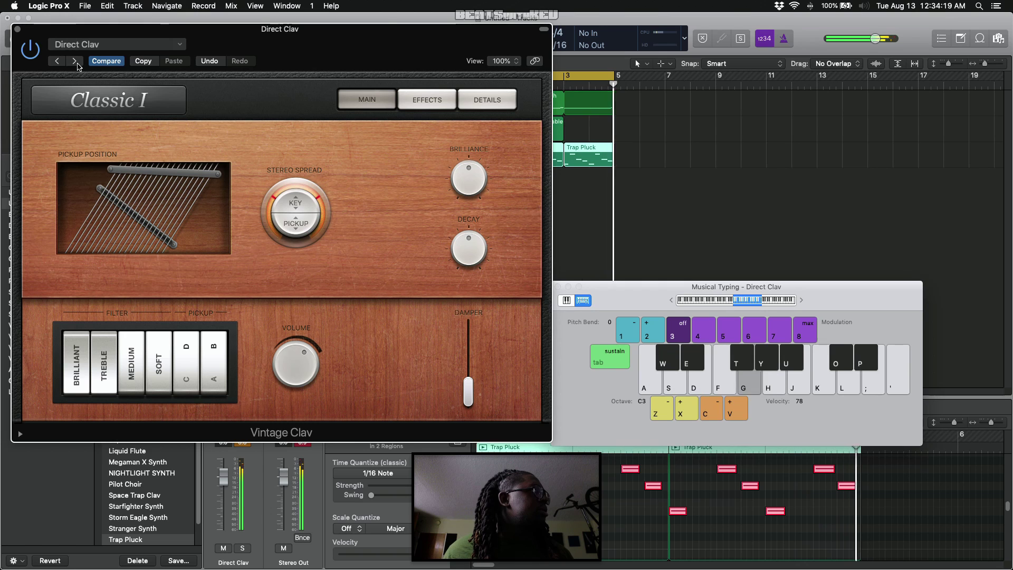
Step: Move the Vintage Clav window over the tracks, toggle its Treble filter, and close the instrument
left_click_drag(139, 33, 440, 113)
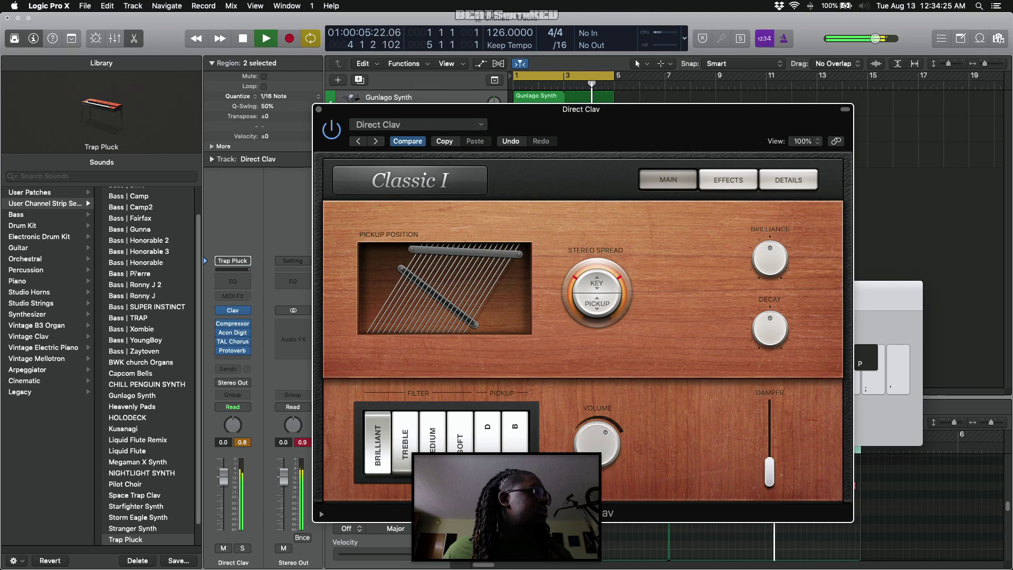
left_click(408, 471)
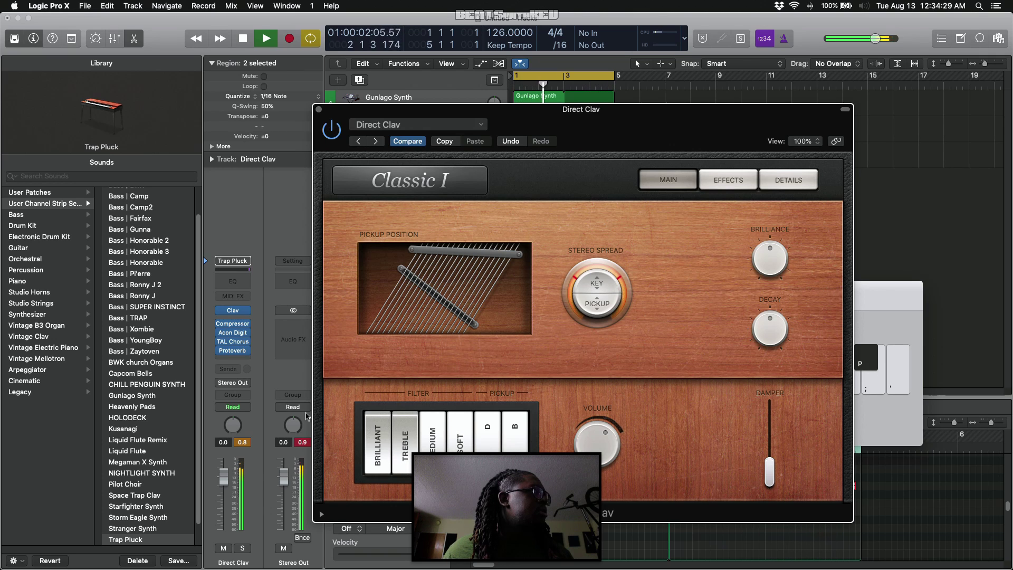
left_click(319, 110)
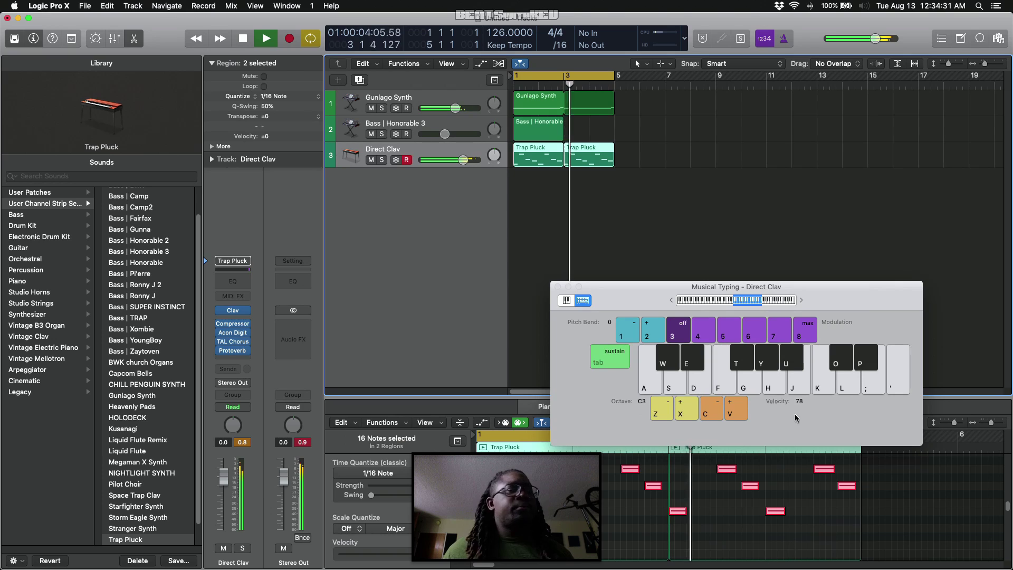
Step: Extend the Bass | Honorable 3 region to bar 5 and lower Musical Typing to octave C2 while auditioning bass notes
left_click(555, 128)
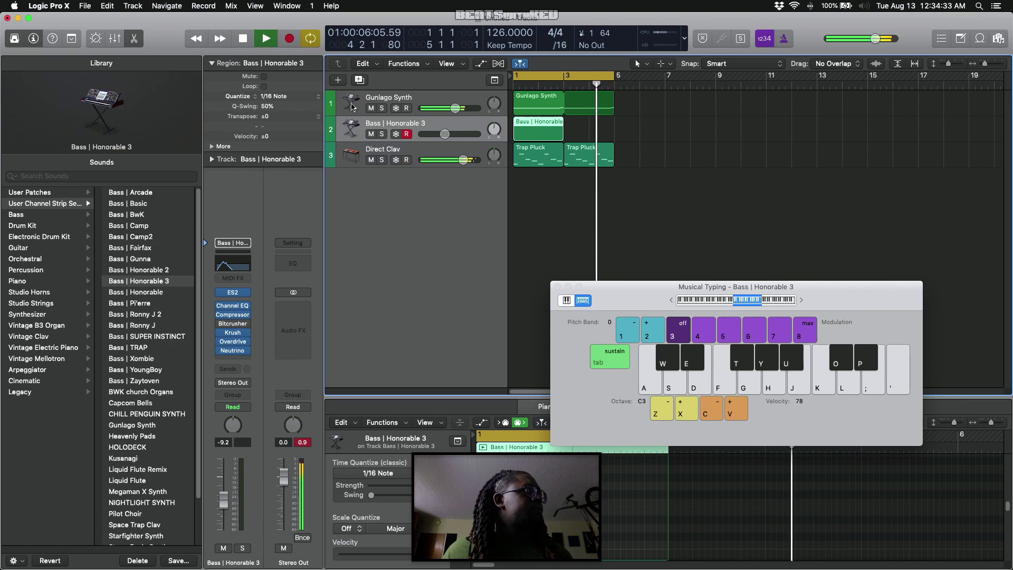
left_click_drag(563, 137, 612, 151)
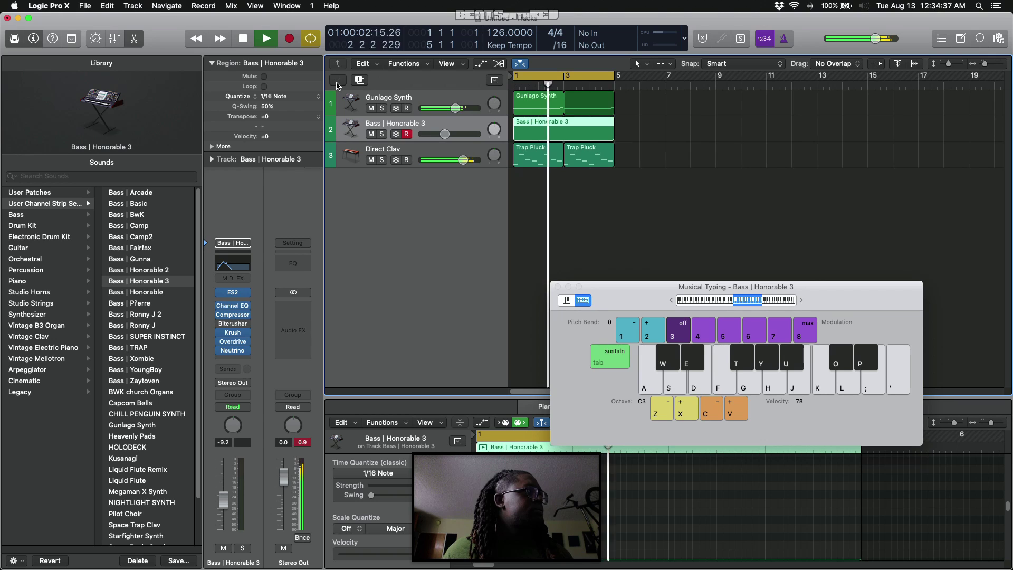
key("d")
key("d")
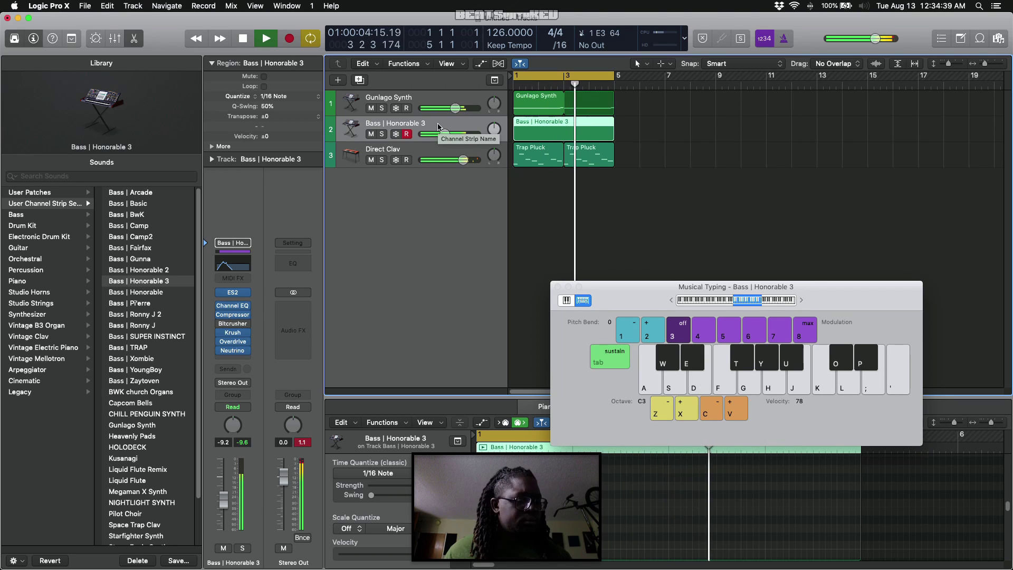
key("z")
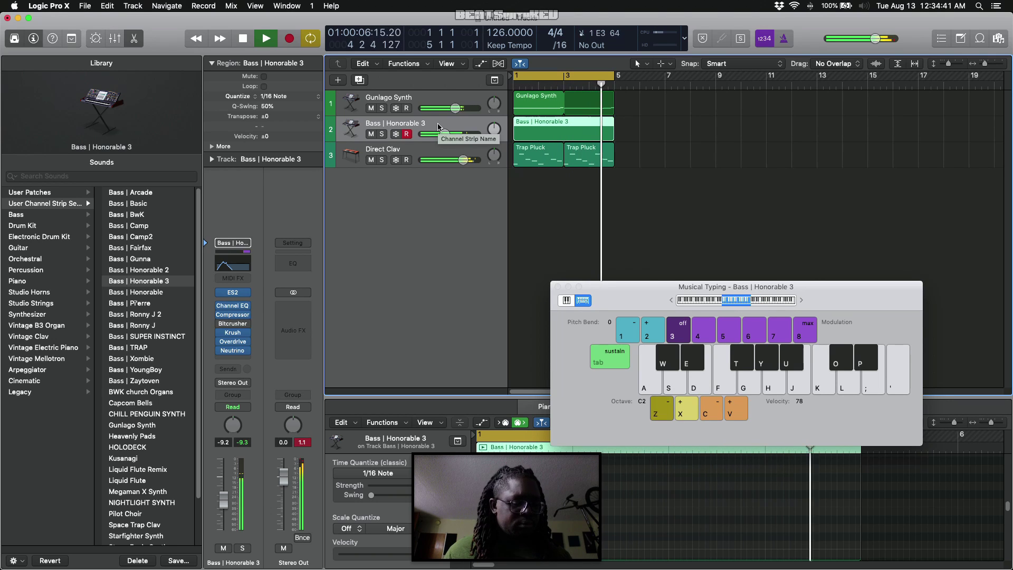
key("d")
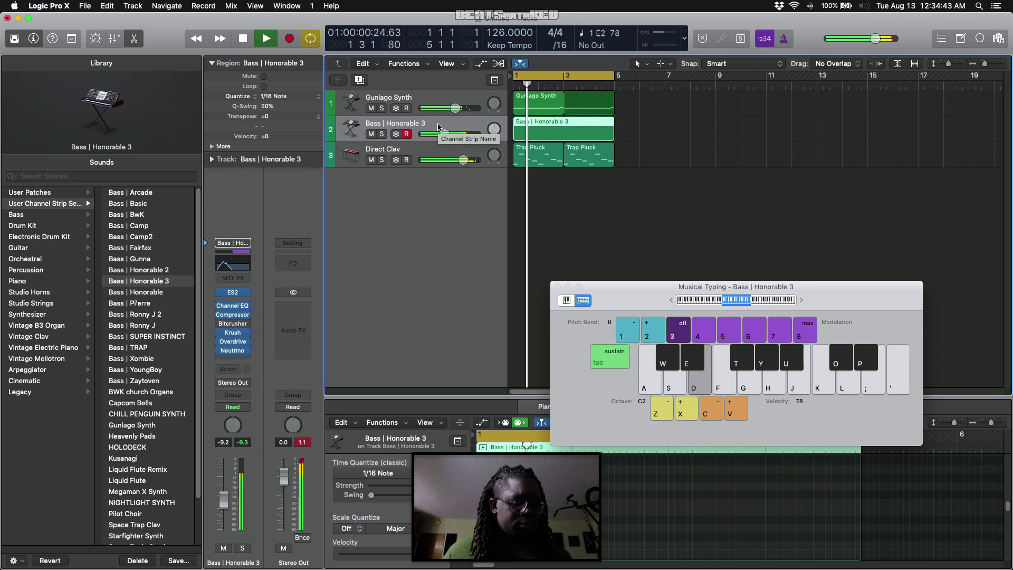
key("d")
key("d")
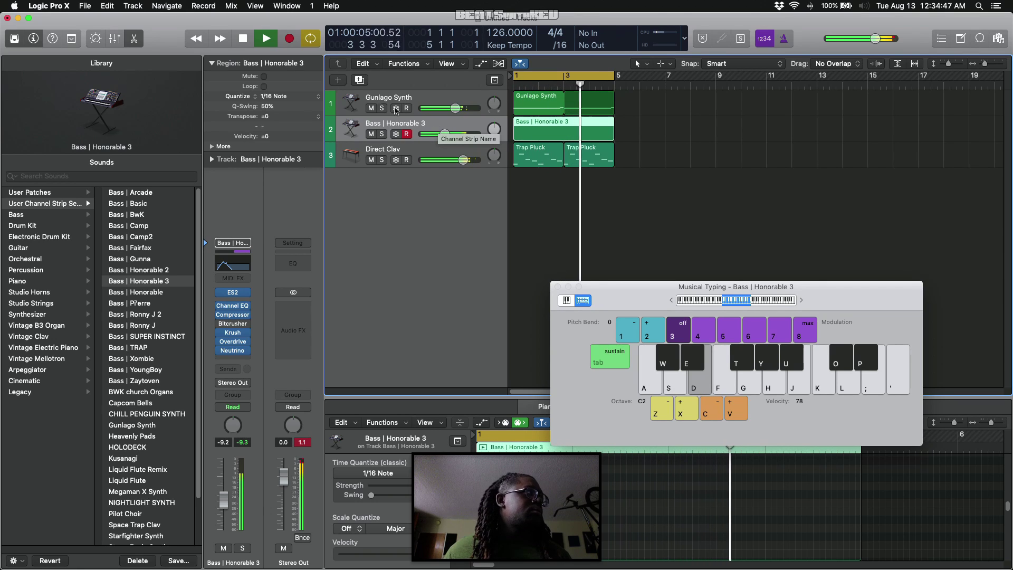
Step: Record a bass line of E2, F2 and A2 notes over the loop on the Bass | Honorable 3 track
left_click(295, 39)
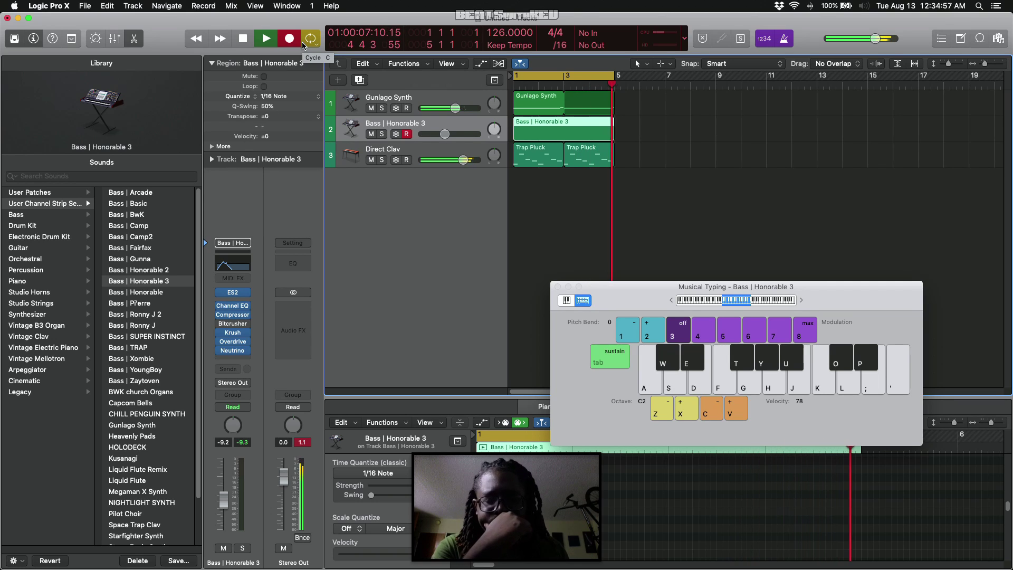
key("d")
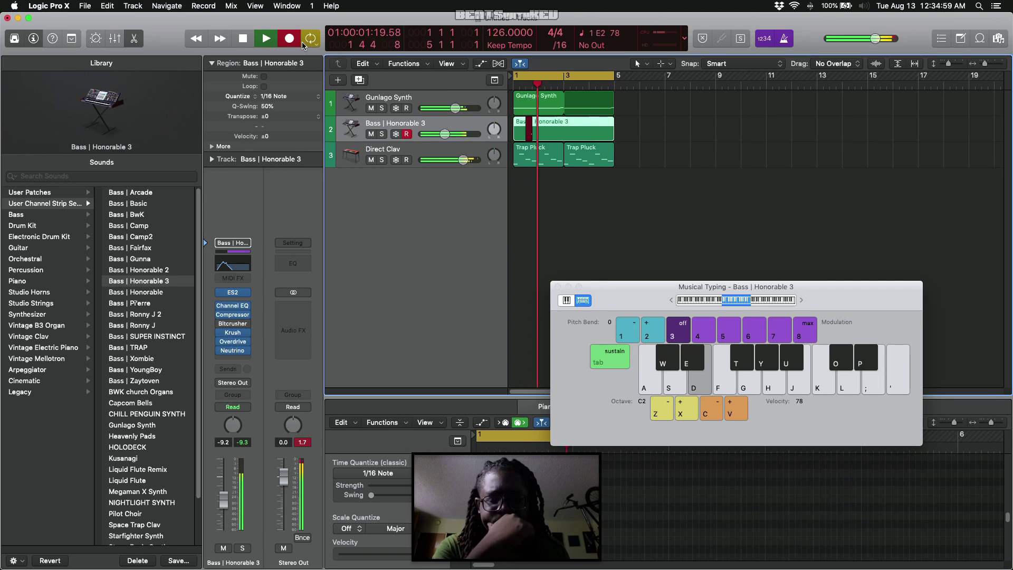
key("f")
key("d")
key("d")
key("d")
key("d")
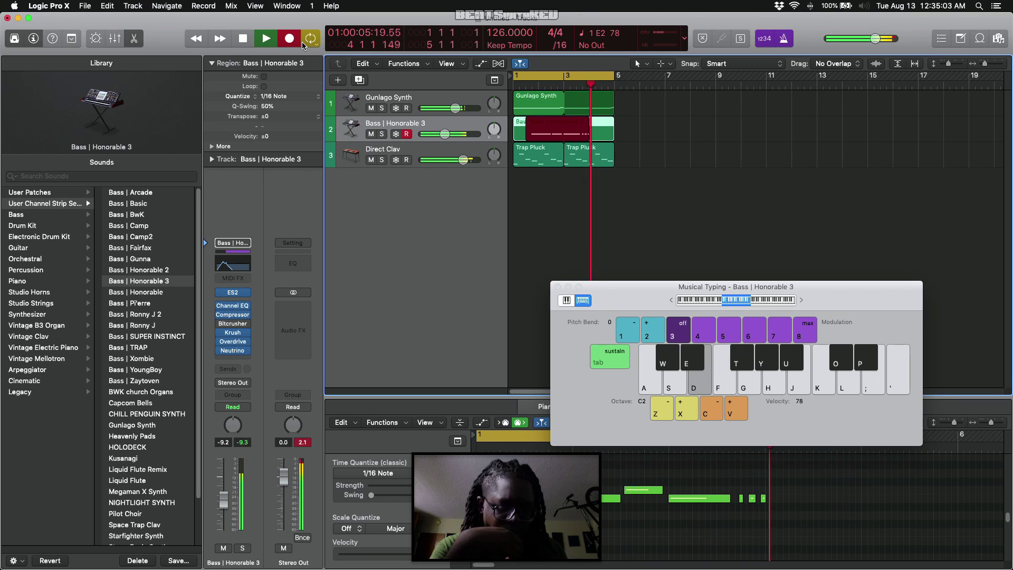
key("h")
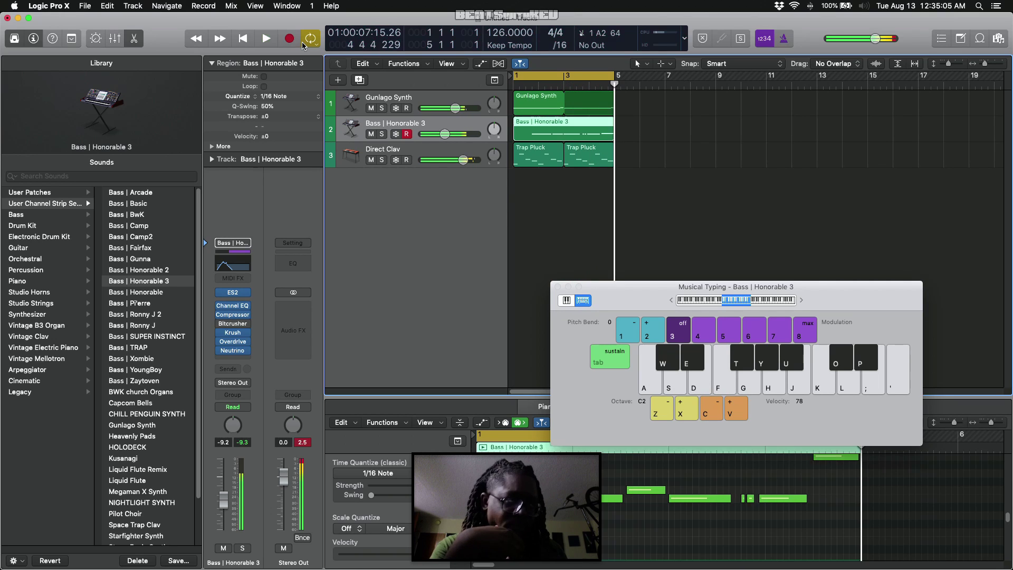
Step: Select the two adjacent same-pitch bass notes in bar 4 and shorten both together
left_click(798, 522)
left_click(768, 521)
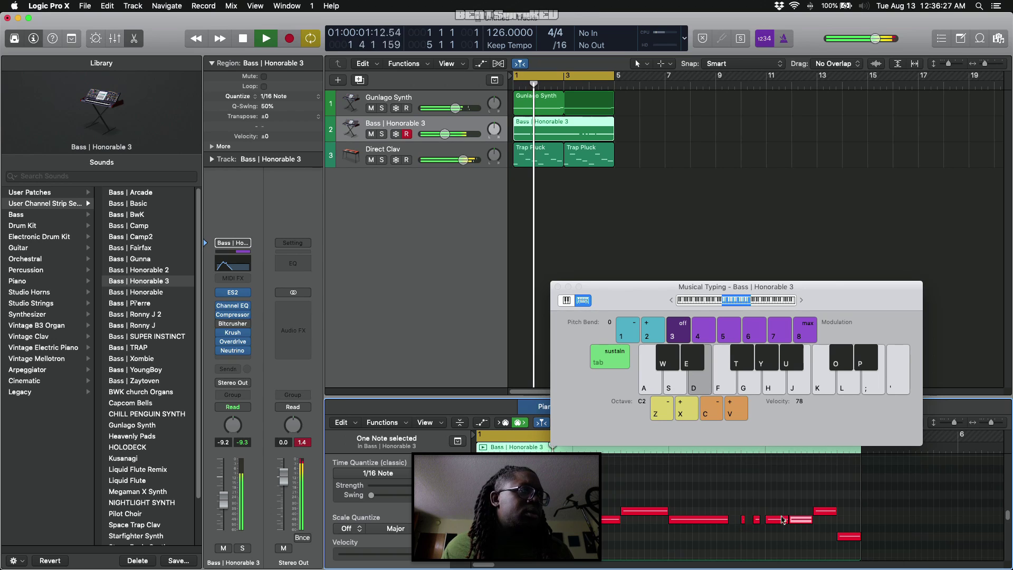
left_click_drag(819, 531, 781, 522)
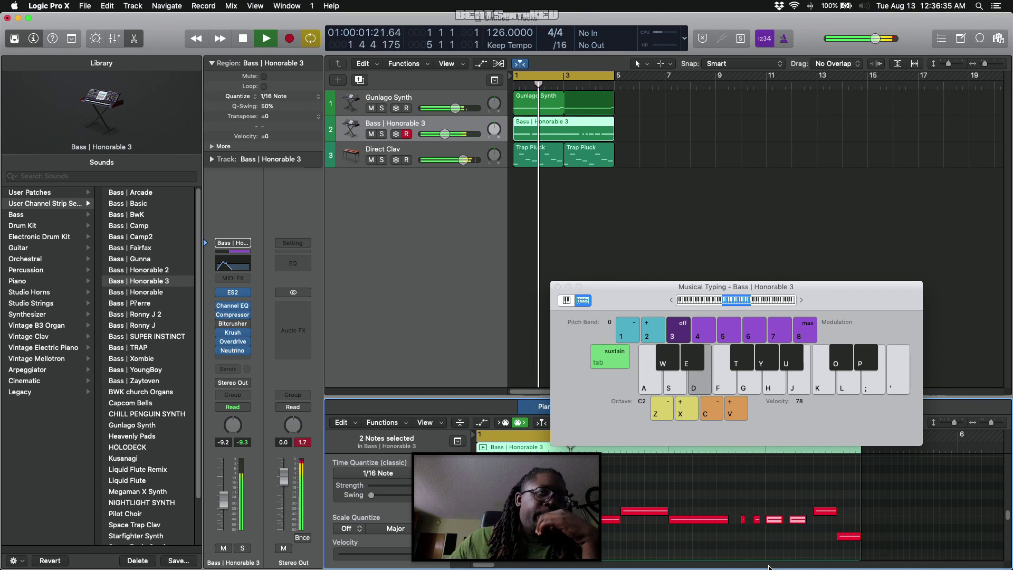
Step: Open the ES2 instrument on the Bass | Honorable 3 track and move its window
left_click(232, 292)
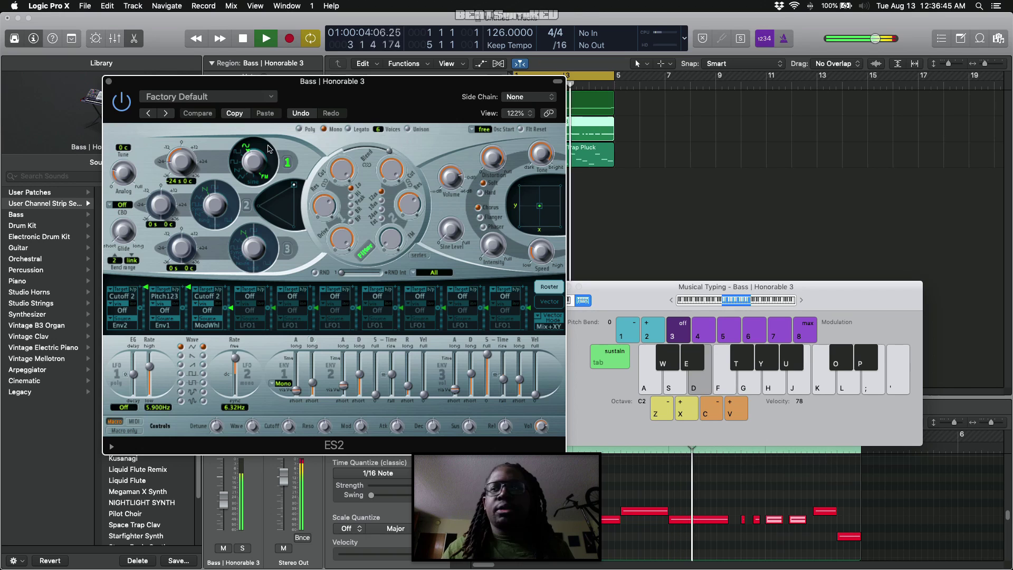
left_click_drag(303, 85, 486, 178)
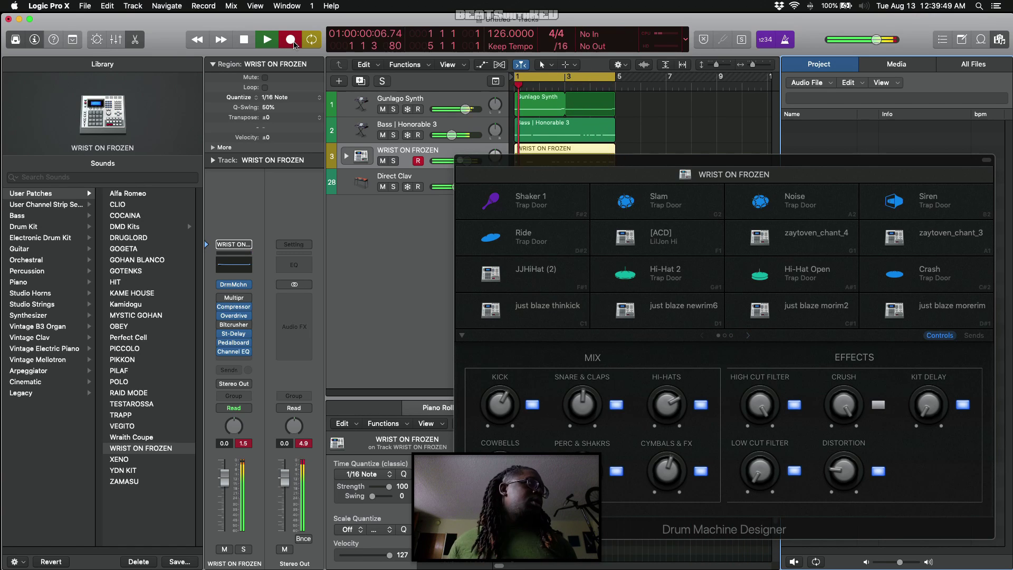
Step: Stop recording on the WRIST ON FROZEN track and clear the Drum Machine Designer window off the tracks
left_click(241, 40)
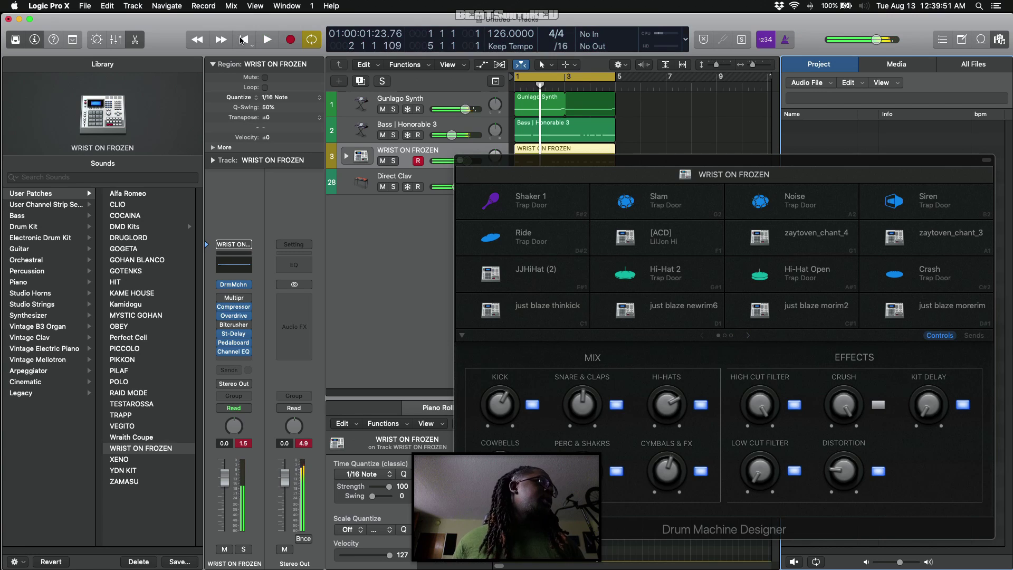
left_click_drag(516, 160, 505, 209)
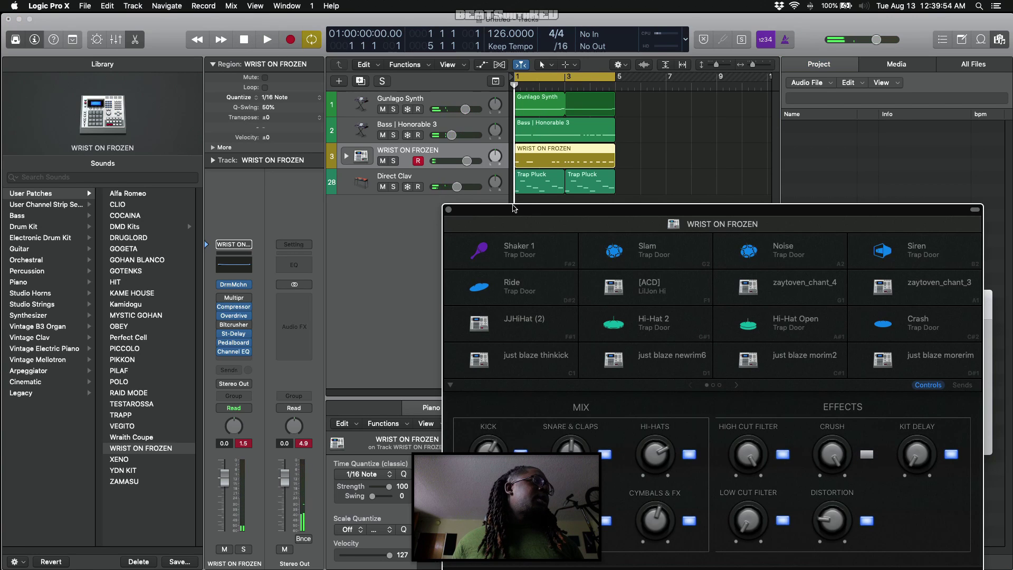
left_click_drag(515, 208, 369, 131)
left_click(360, 131)
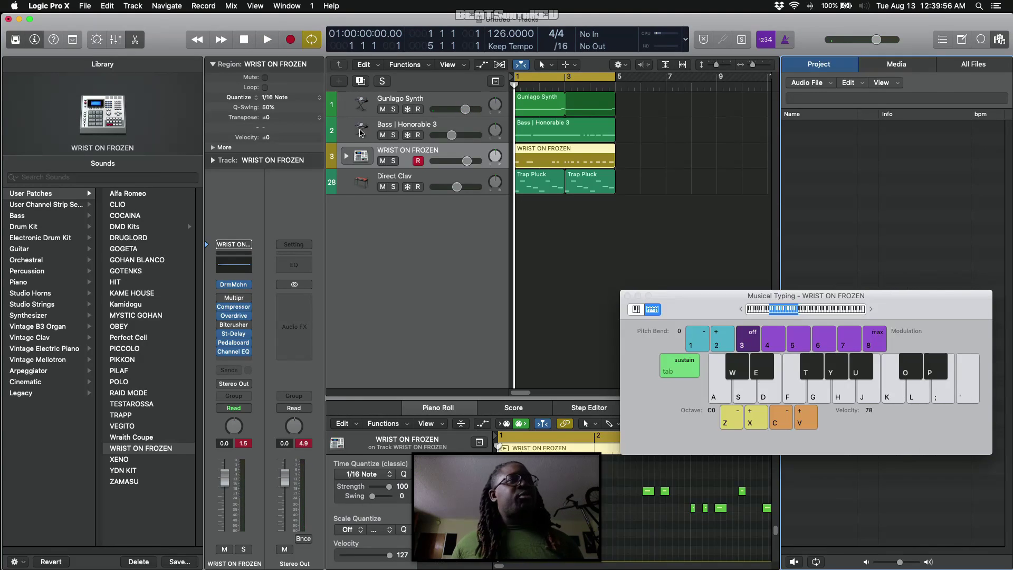
Step: Play the loop to hear the WRIST ON FROZEN drum pattern against the synth, bass and clav parts
key("space")
key("k")
key("l")
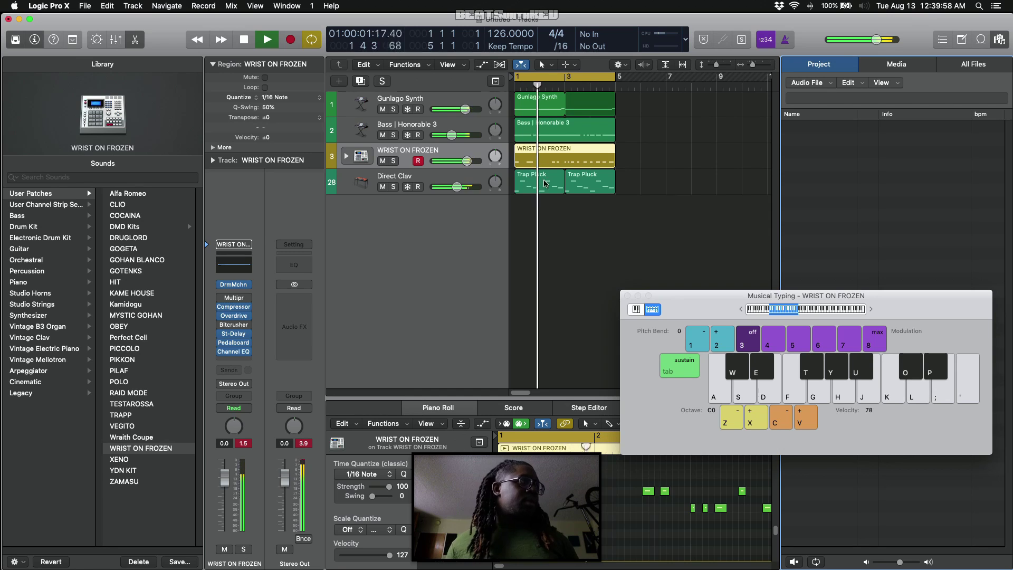
key("l")
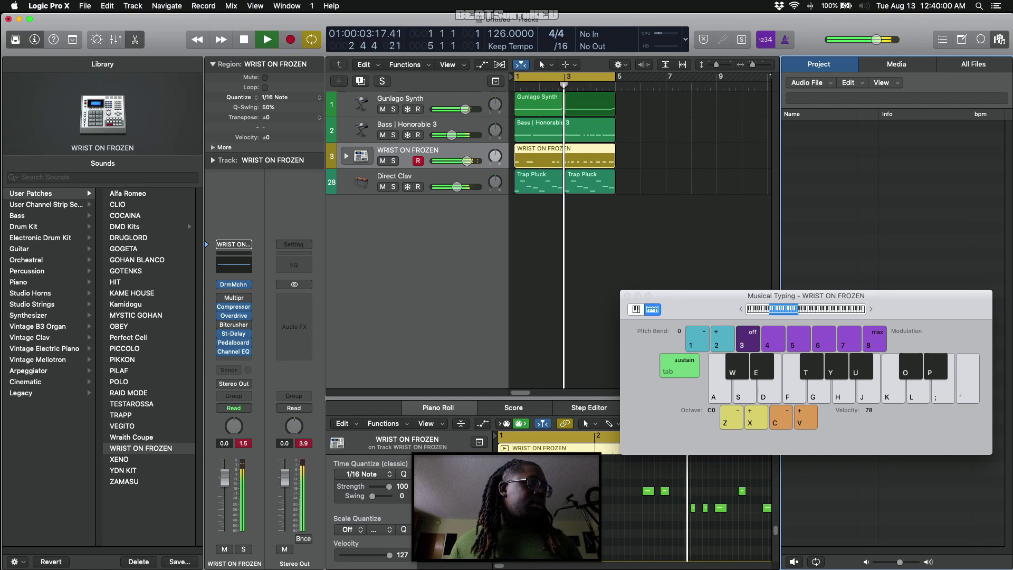
key("k")
key("l")
Step: Shift the second upper-row drum note in bar 2 slightly later and select two notes near the end of the WRIST ON FROZEN region
left_click(666, 492)
left_click_drag(668, 493, 673, 494)
left_click_drag(499, 566, 502, 567)
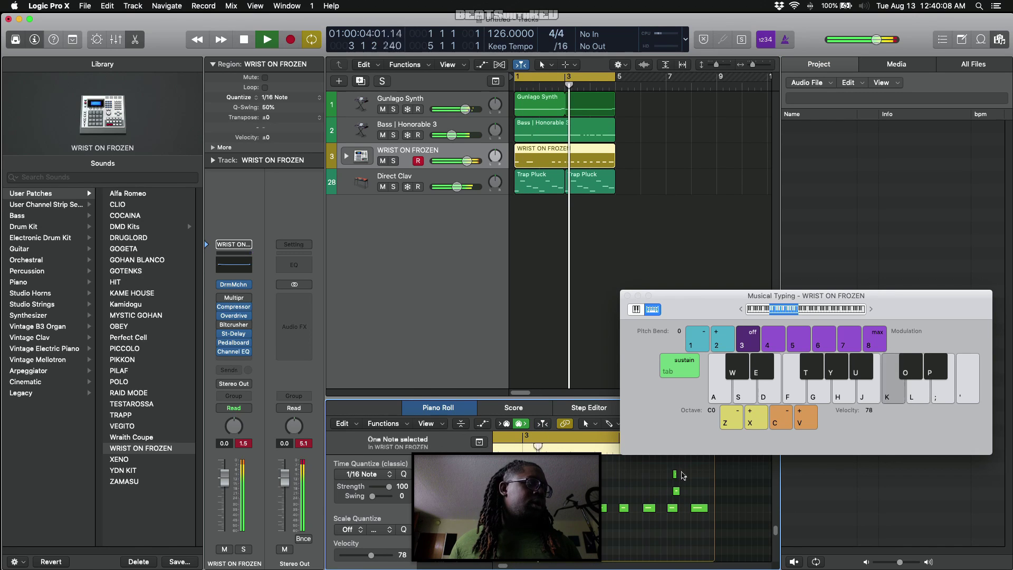
left_click_drag(682, 473, 672, 494)
left_click_drag(503, 565, 498, 565)
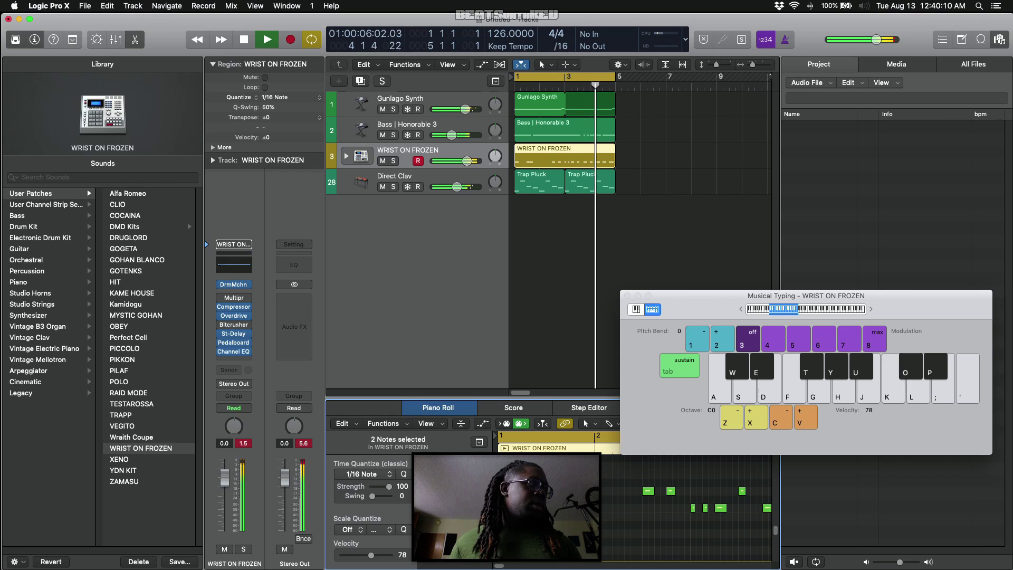
Step: Select every drum note in the WRIST ON FROZEN region and set the velocity to 127
left_click_drag(592, 486, 622, 509)
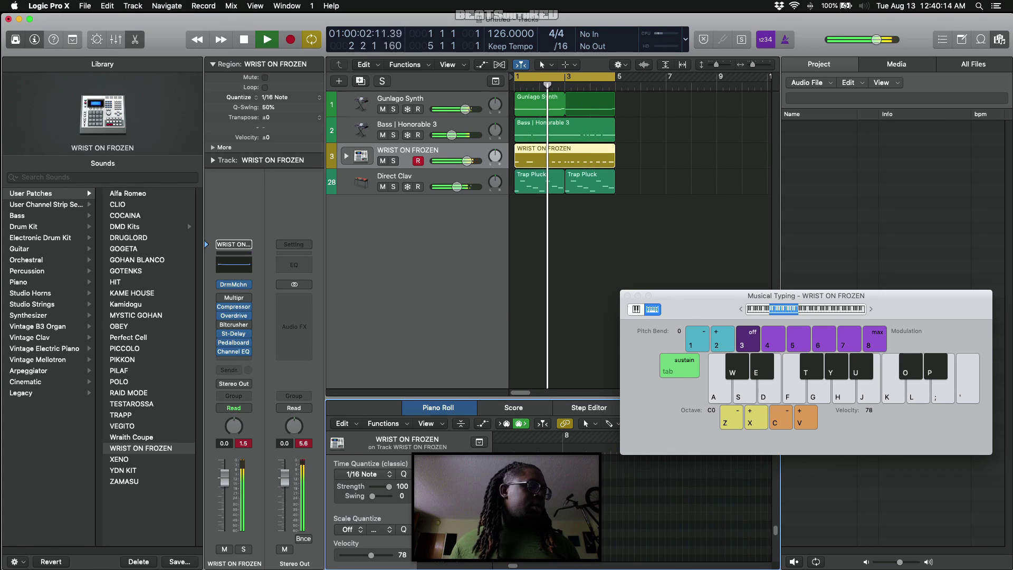
key("super+a")
left_click_drag(393, 558, 403, 558)
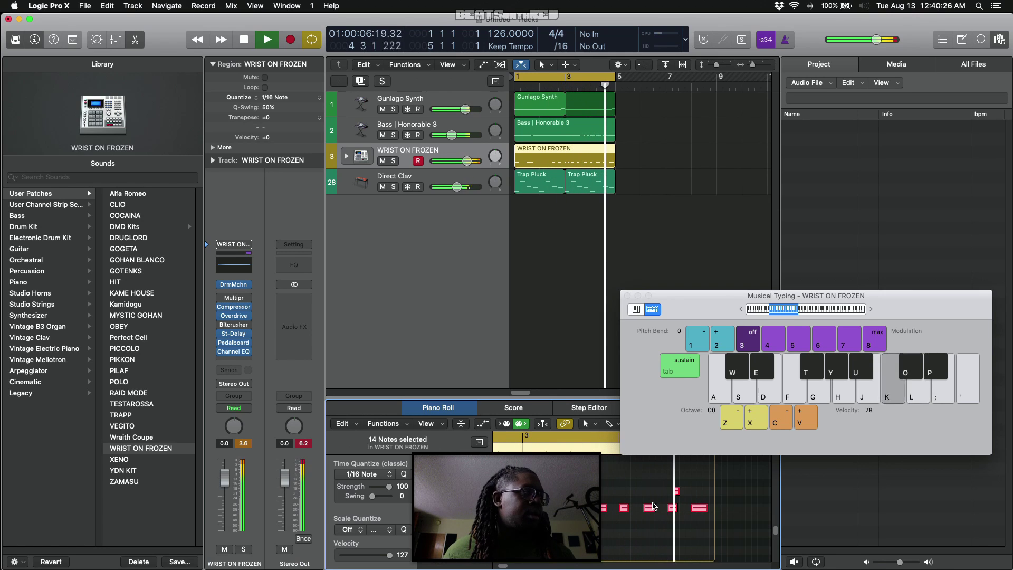
key("space")
Step: Add a lower-row drum note just before bar 3 in the WRIST ON FROZEN region and play the loop
left_click(683, 508)
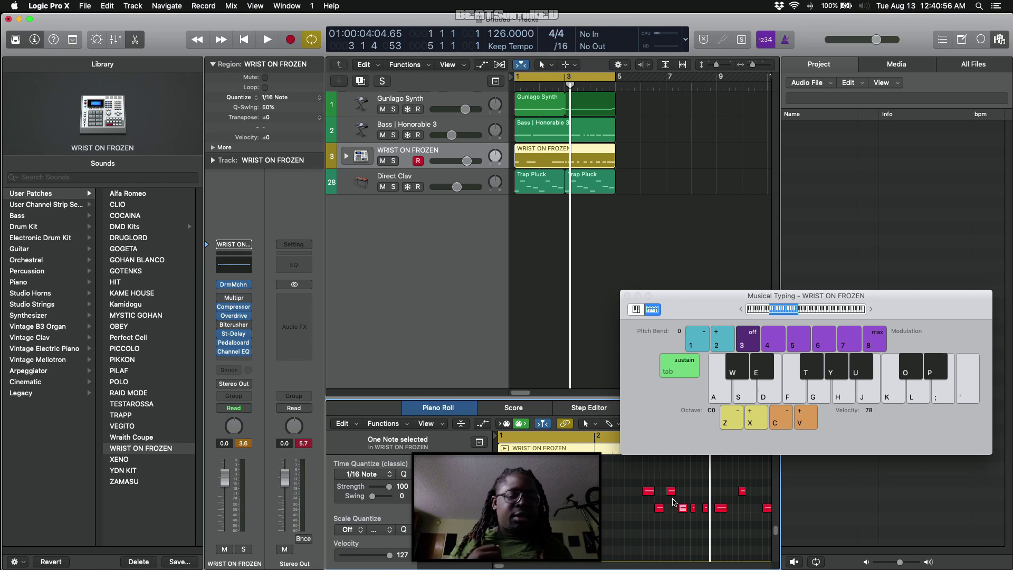
key("space")
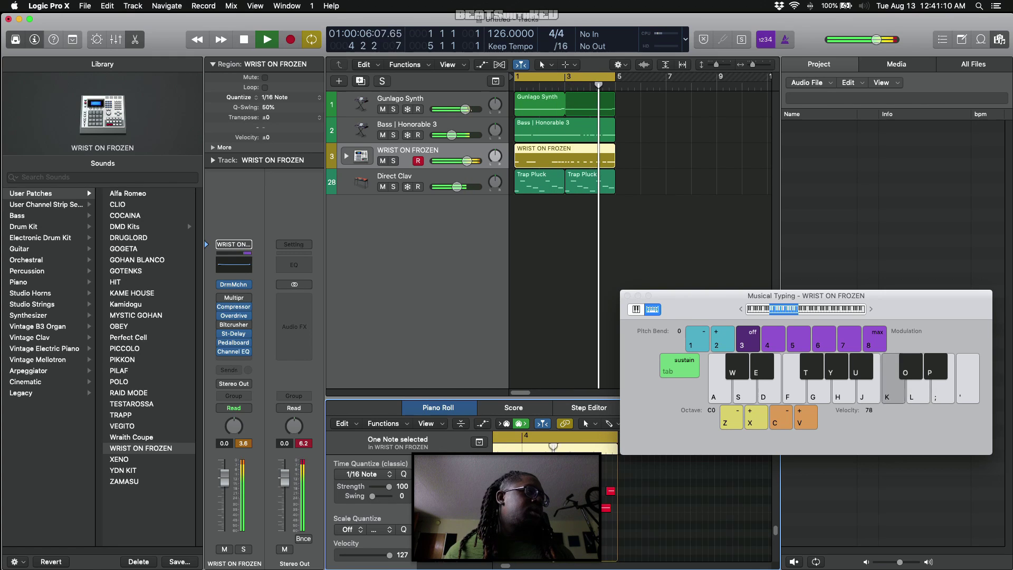
key("space")
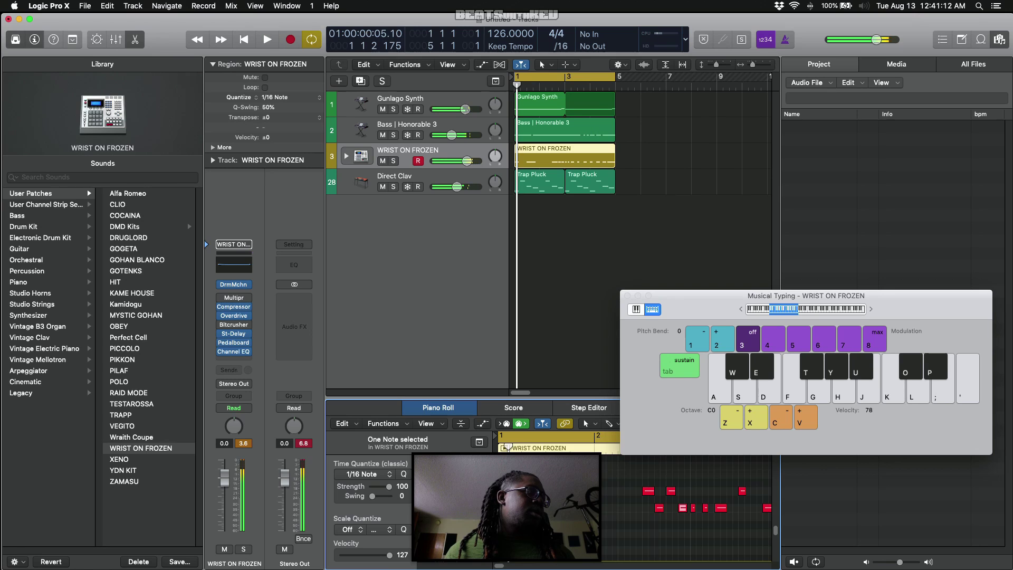
Step: Adjust the last upper-row drum note near the end of bar 4 in the WRIST ON FROZEN region during playback
left_click_drag(500, 567, 506, 568)
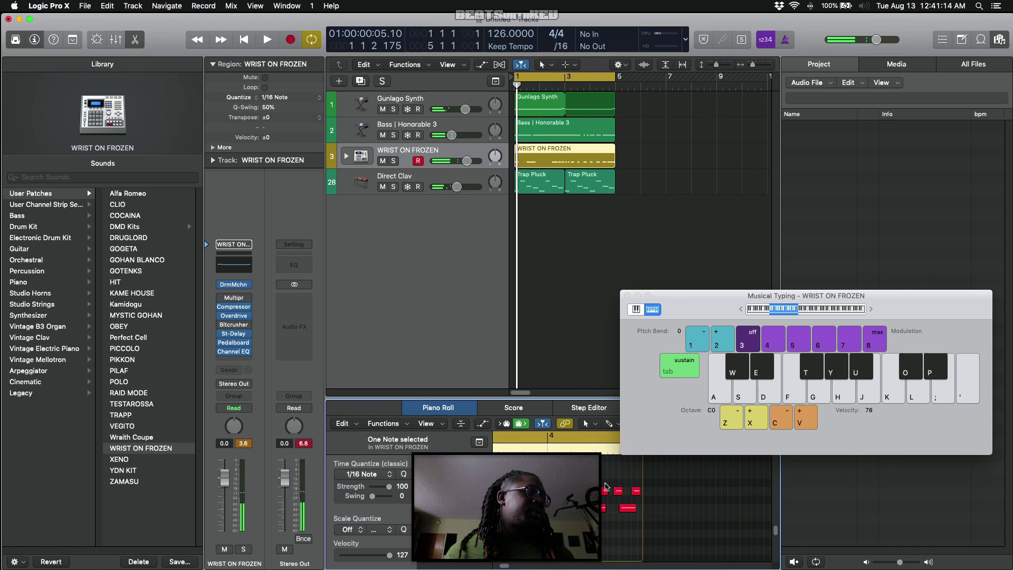
key("space")
left_click(634, 492)
left_click_drag(634, 491, 637, 492)
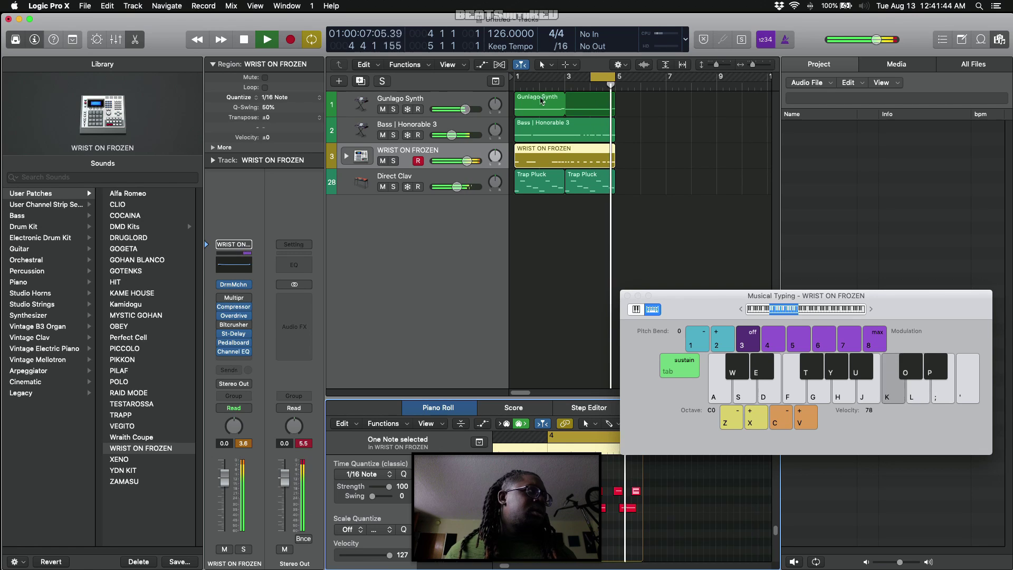
Step: Extend the cycle range to cover bars 1 to 5 and move Musical Typing off the piano roll during playback
left_click_drag(595, 77, 506, 85)
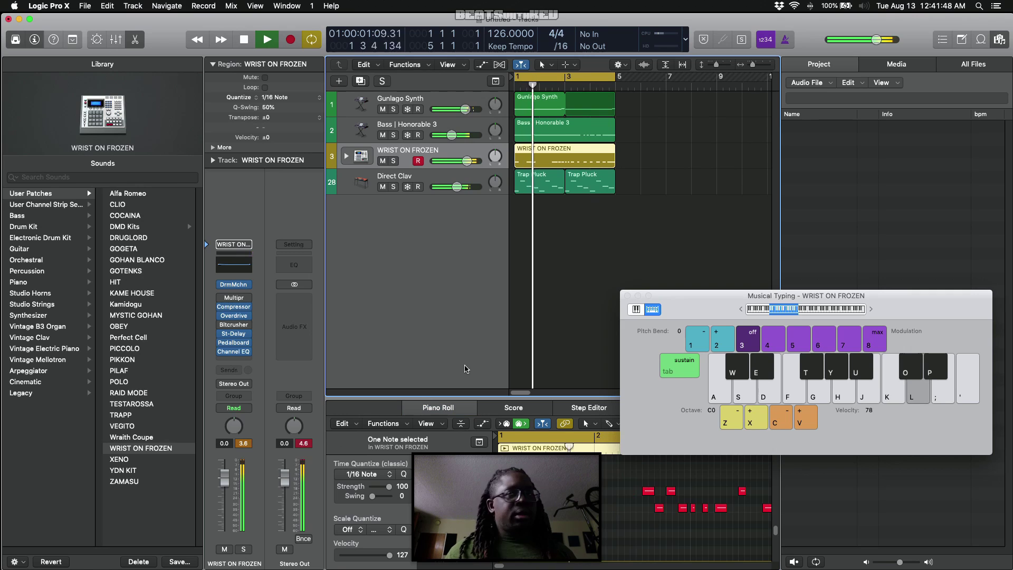
key("l")
key("k")
key("k")
key("l")
key("k")
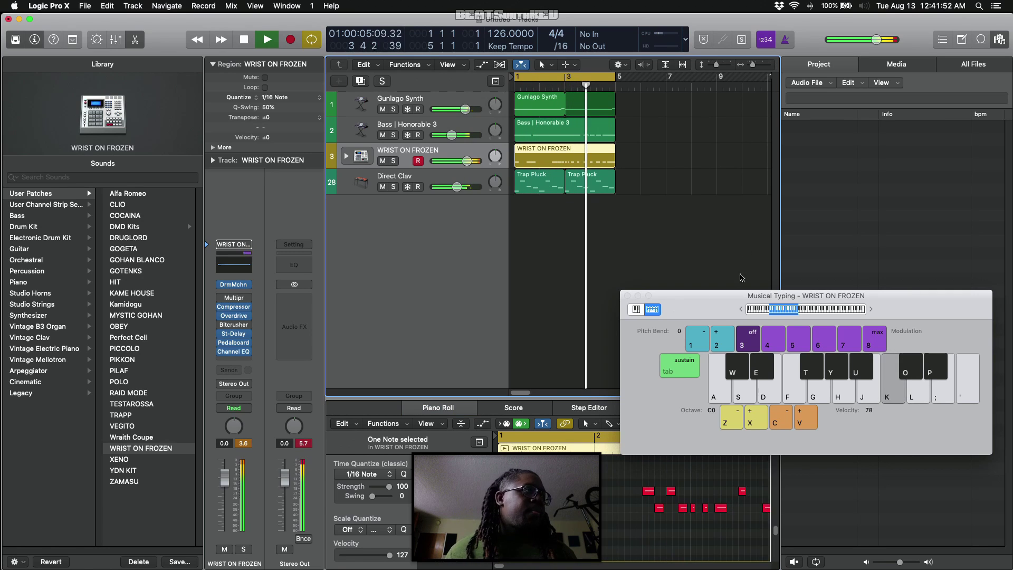
key("k")
key("k")
left_click_drag(692, 316, 684, 195)
key("k")
key("l")
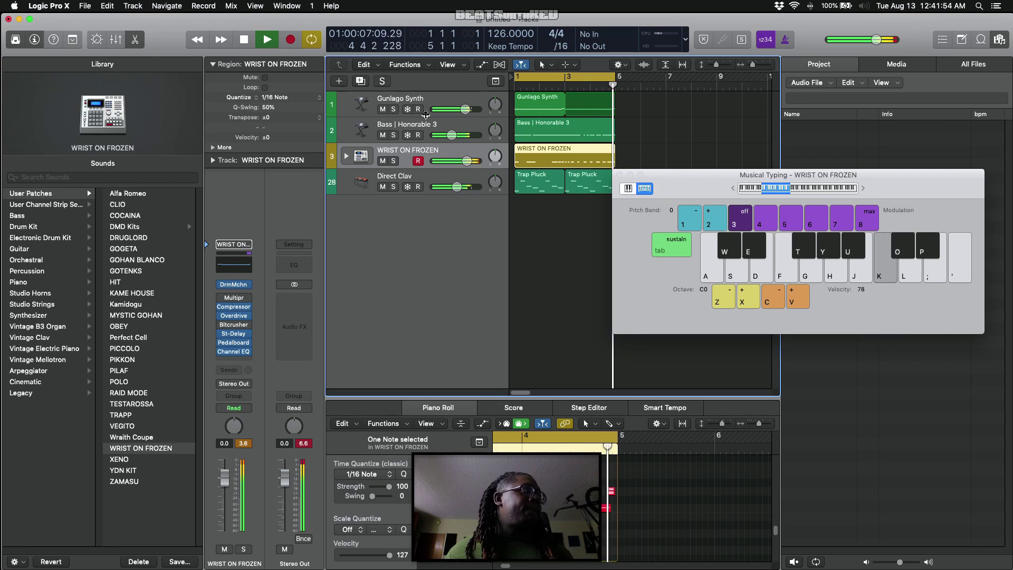
Step: Open the Channel EQ on the Gunlago Synth track and set cuts of -10.5 dB at 1560 Hz and -11.0 dB at 2950 Hz
left_click(369, 101)
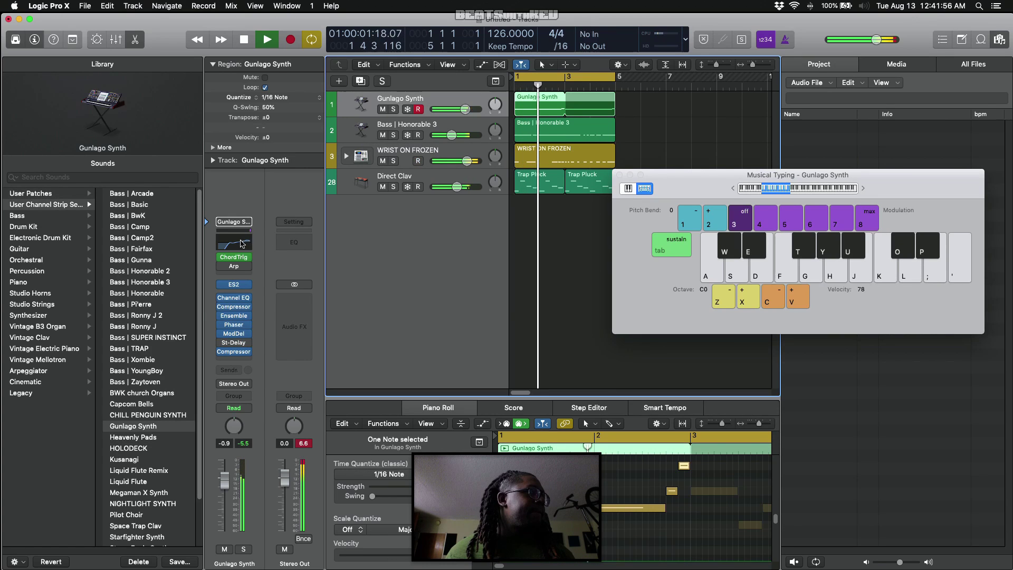
left_click(233, 243)
left_click_drag(421, 137, 397, 206)
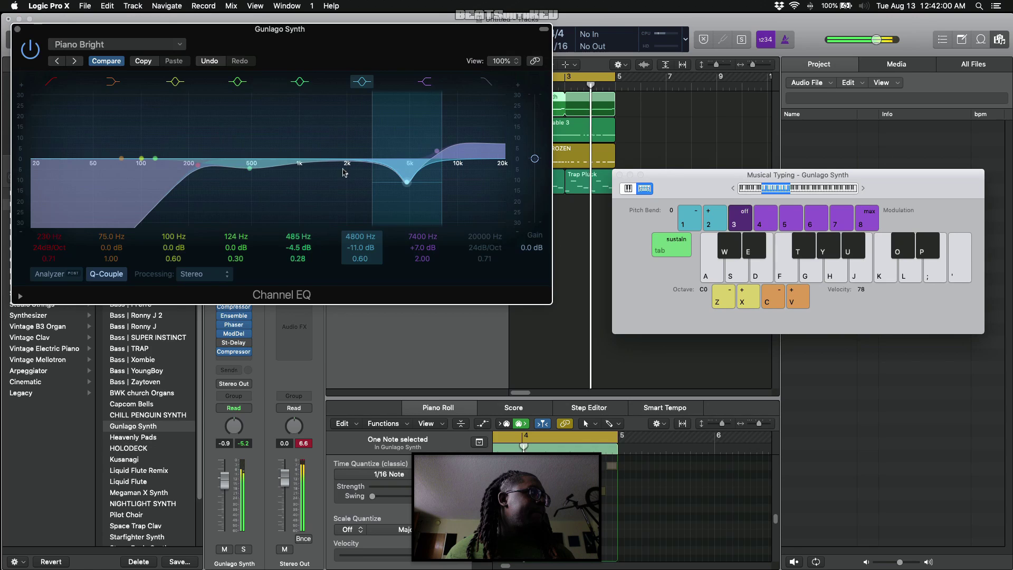
left_click_drag(250, 168, 327, 174)
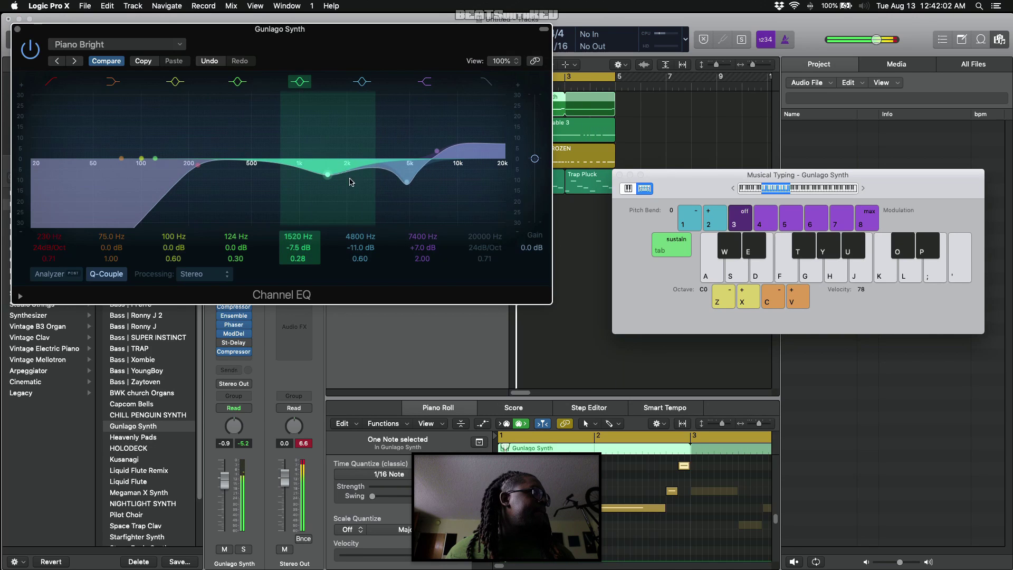
left_click_drag(391, 190, 362, 192)
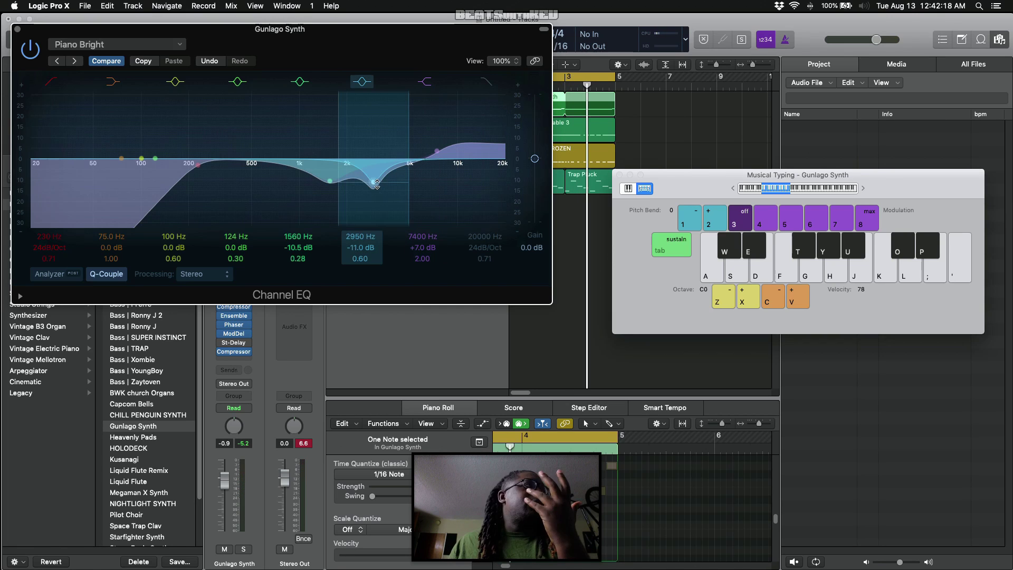
Step: Reshape the Gunlago Synth EQ with -7.5 dB at 1240 Hz, -10.5 dB at 3600 Hz and +2.5 dB at 7300 Hz
left_click_drag(370, 187, 391, 191)
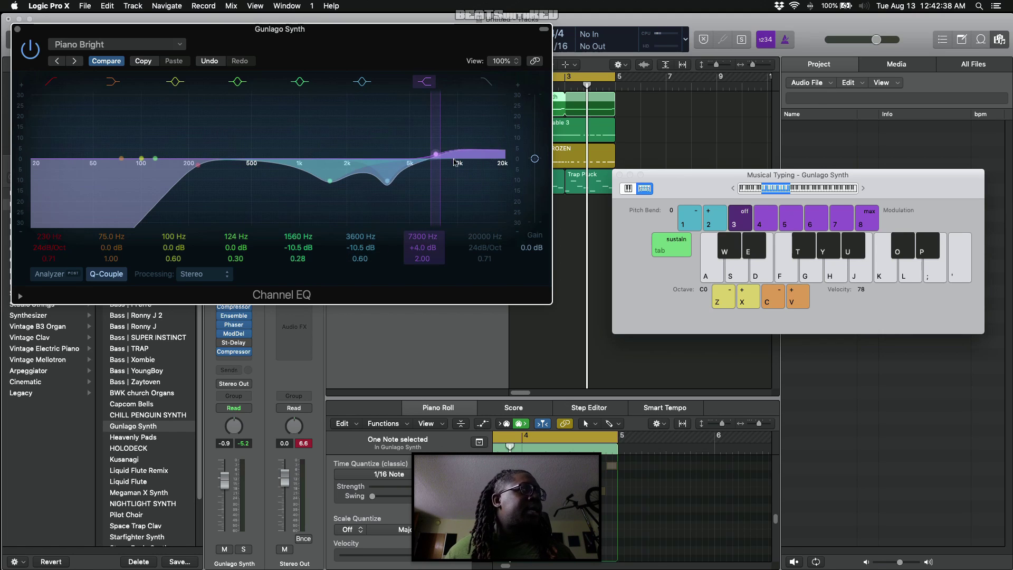
left_click_drag(182, 200, 180, 199)
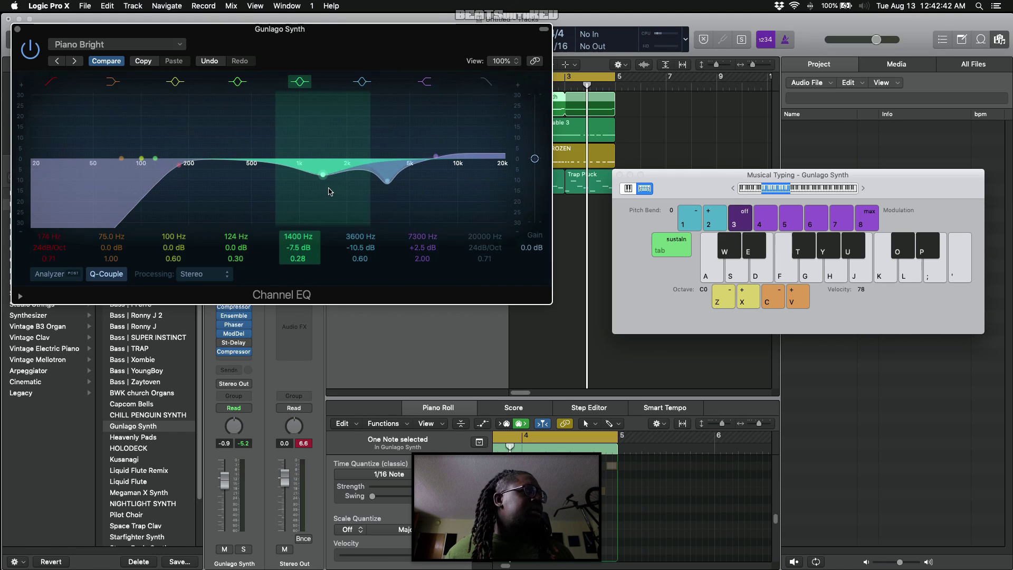
left_click_drag(265, 173, 310, 179)
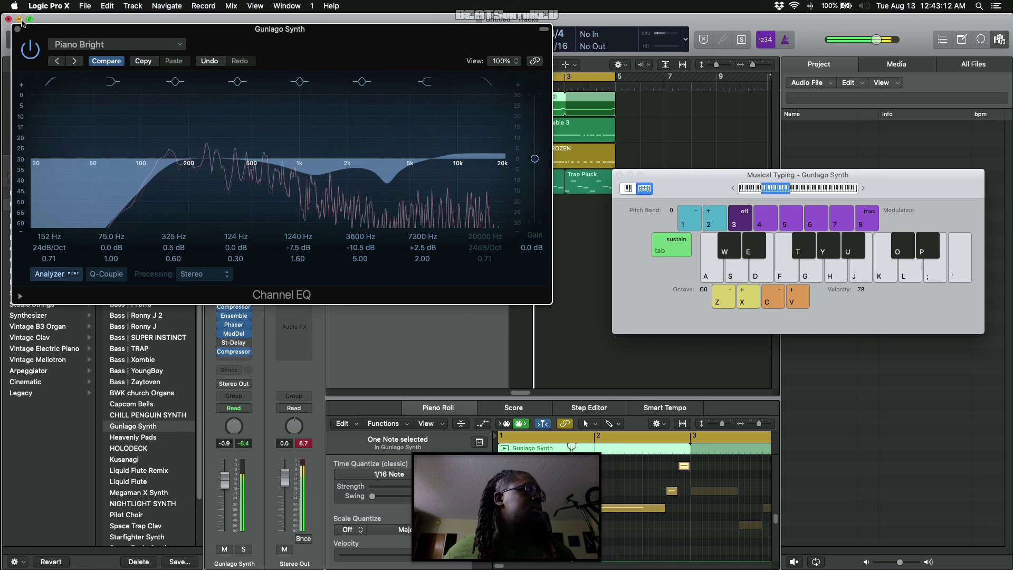
Step: Expand the project window to full screen and close the Gunlago Synth Channel EQ
left_click(30, 20)
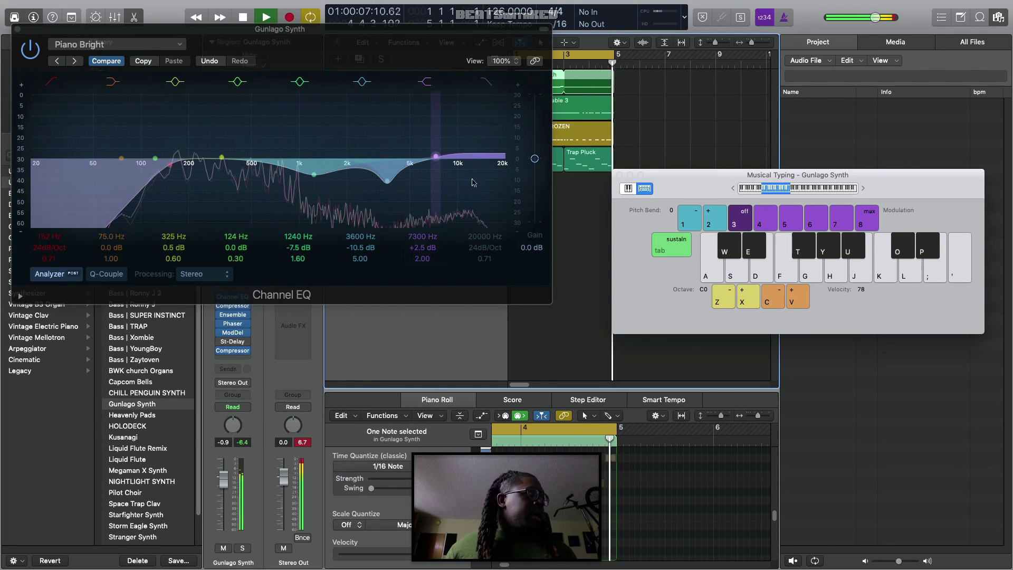
left_click_drag(245, 30, 415, 97)
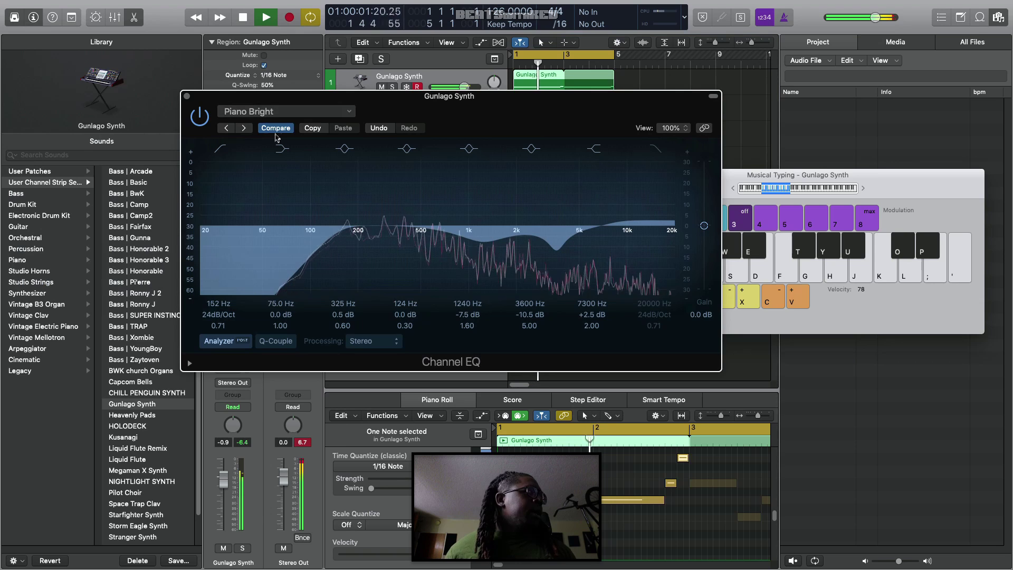
left_click(187, 96)
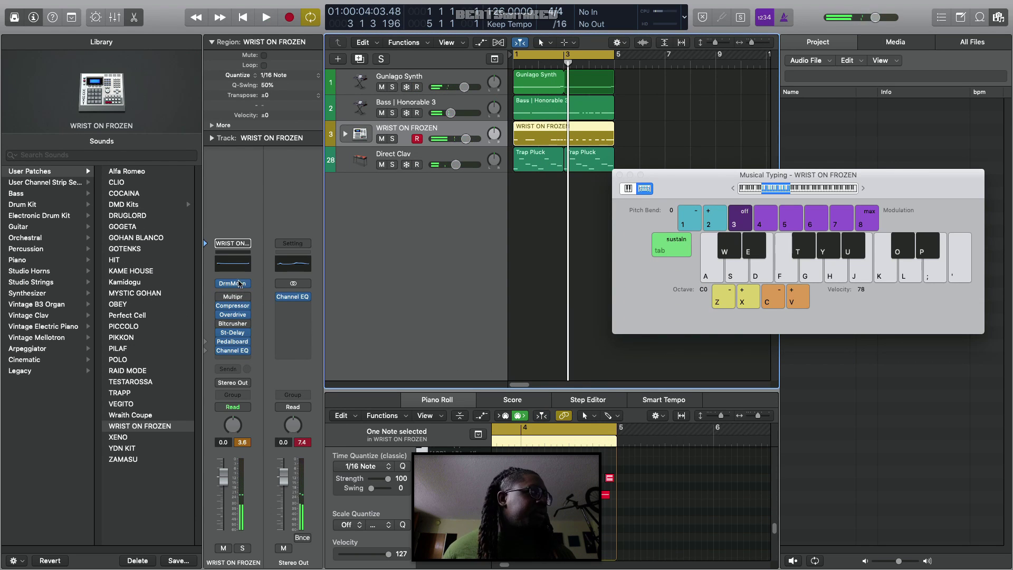
Step: Load MaxV - Kick 1.wav and MaxV - Snare 3.wav onto the just blaze thinkick and newrim6 pads of the WRIST ON FROZEN kit
left_click(232, 283)
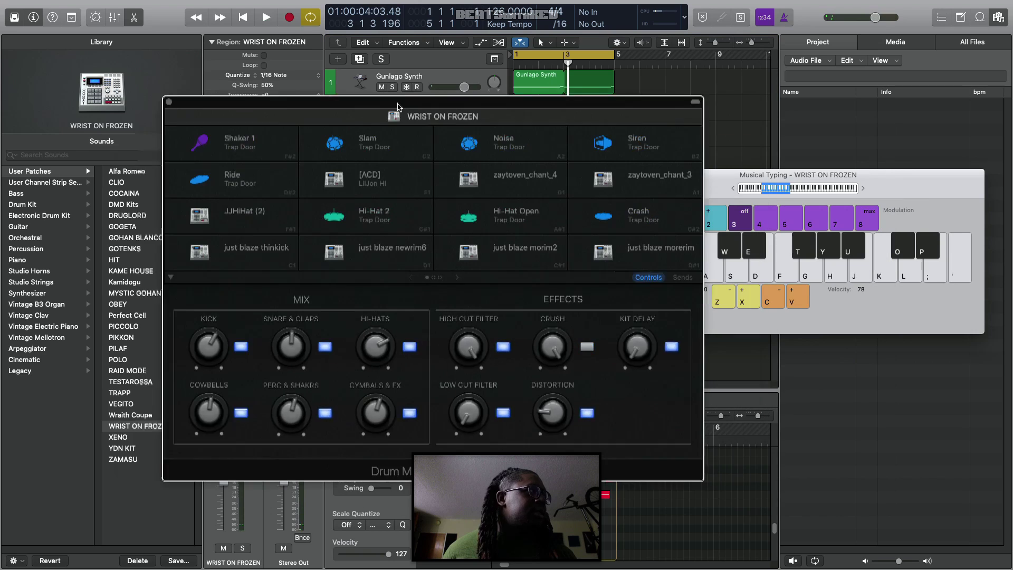
left_click(963, 46)
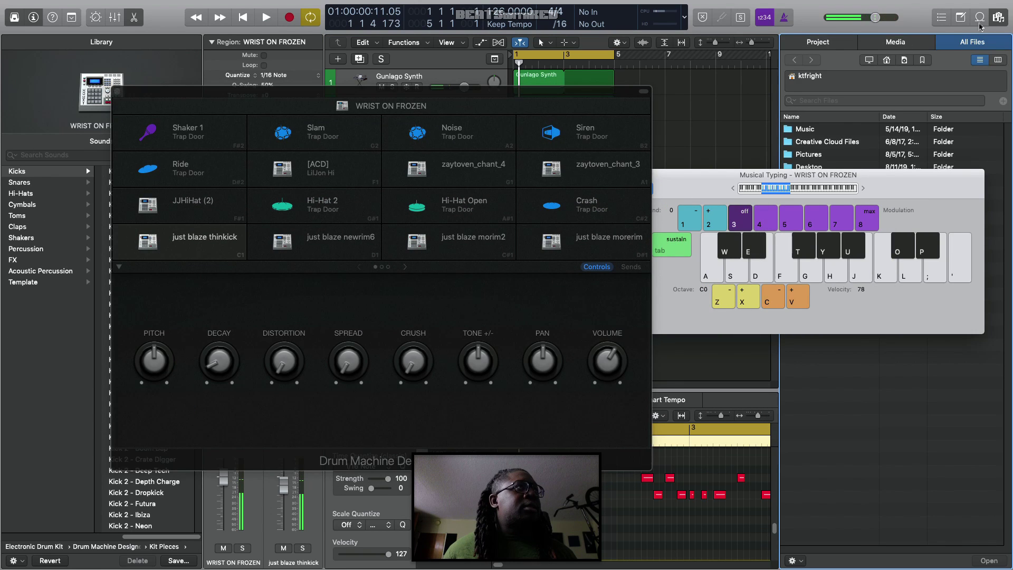
left_click(819, 130)
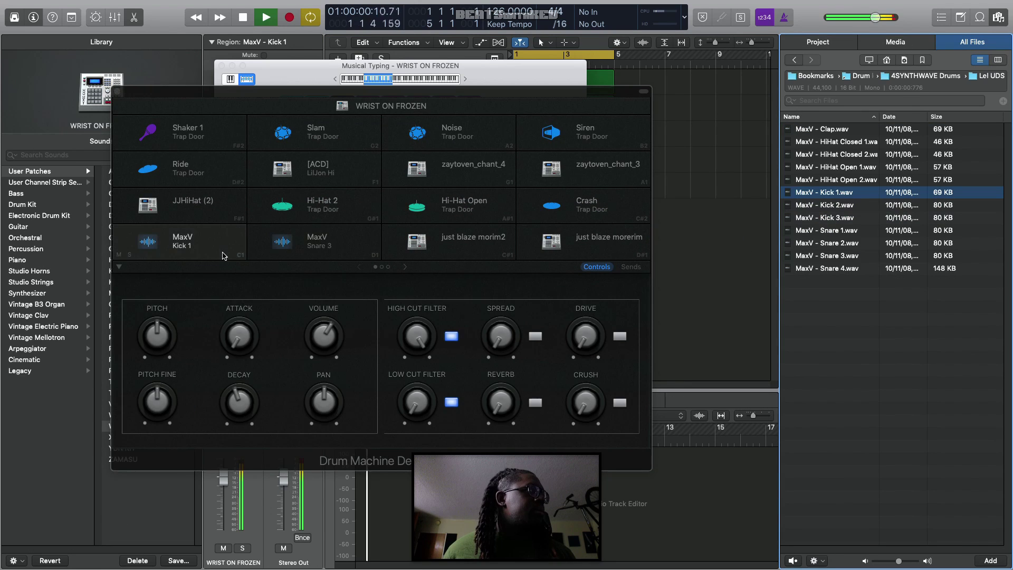
Step: Lower the pitch of the MaxV Kick 1 pad and adjust its cut filters during playback
left_click_drag(259, 105, 492, 164)
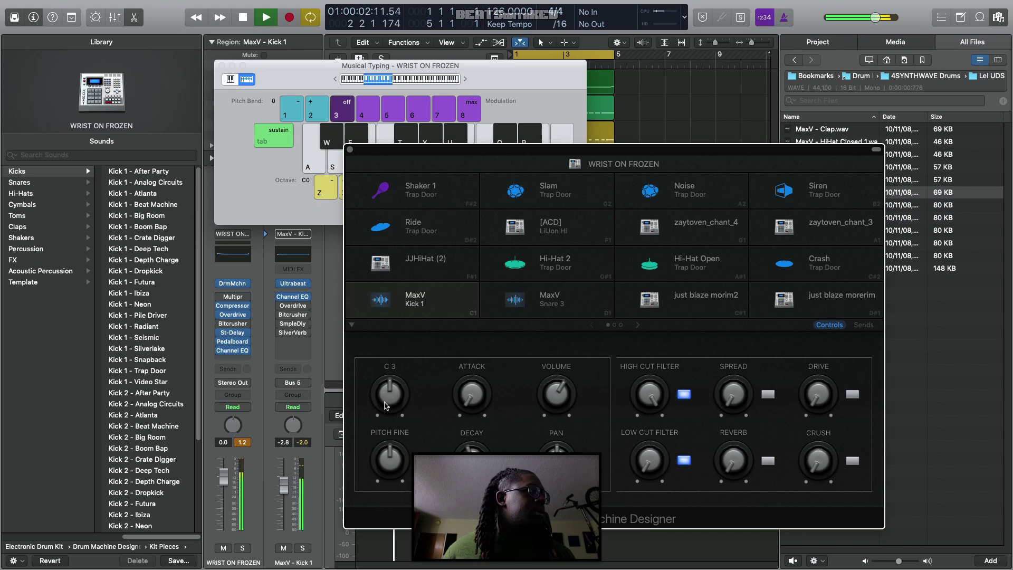
left_click_drag(385, 401, 391, 427)
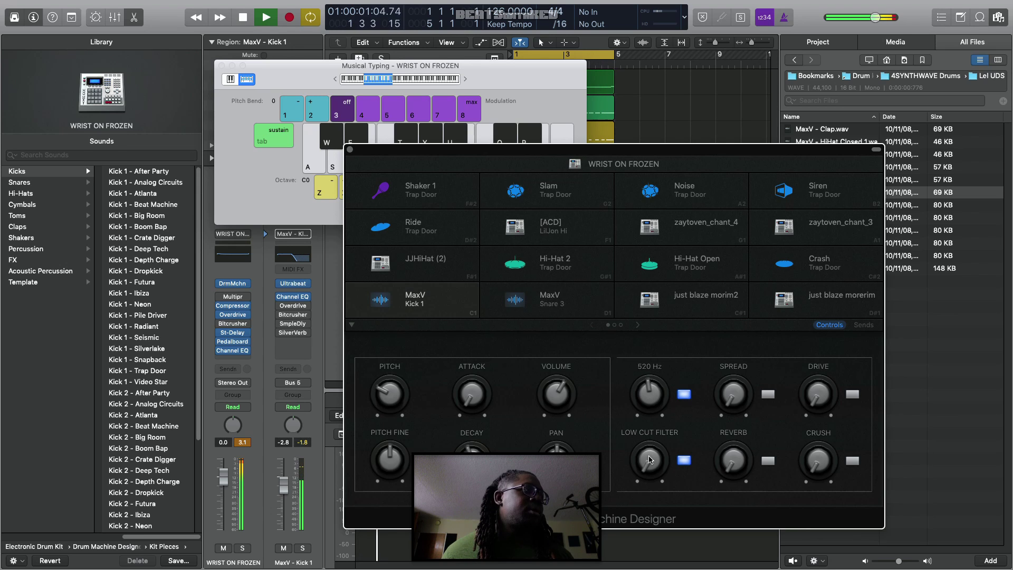
left_click_drag(647, 444, 645, 438)
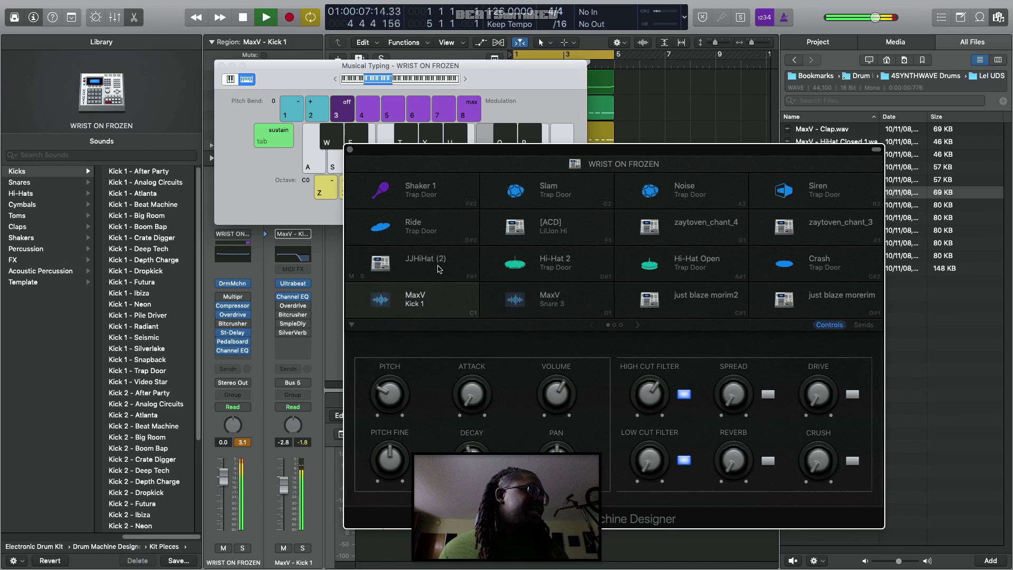
Step: Set the volume of the MaxV Snare 3 pad to about -7.6 dB
left_click(496, 313)
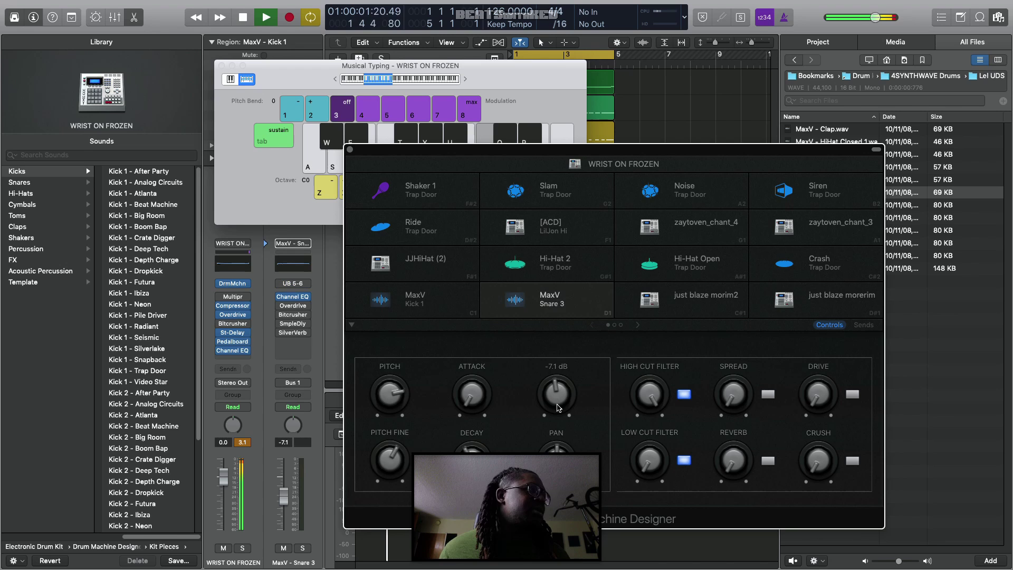
left_click_drag(559, 407, 559, 408)
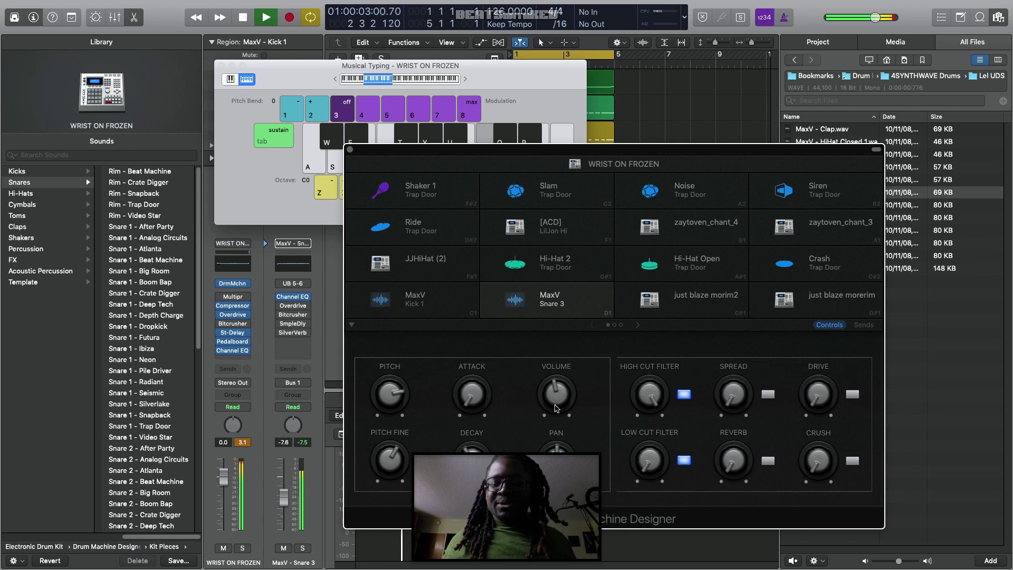
Step: Replace the just blaze morim2 pad in the WRIST ON FROZEN kit with MaxV - Snare 1.wav
left_click(425, 276)
left_click_drag(621, 153, 455, 83)
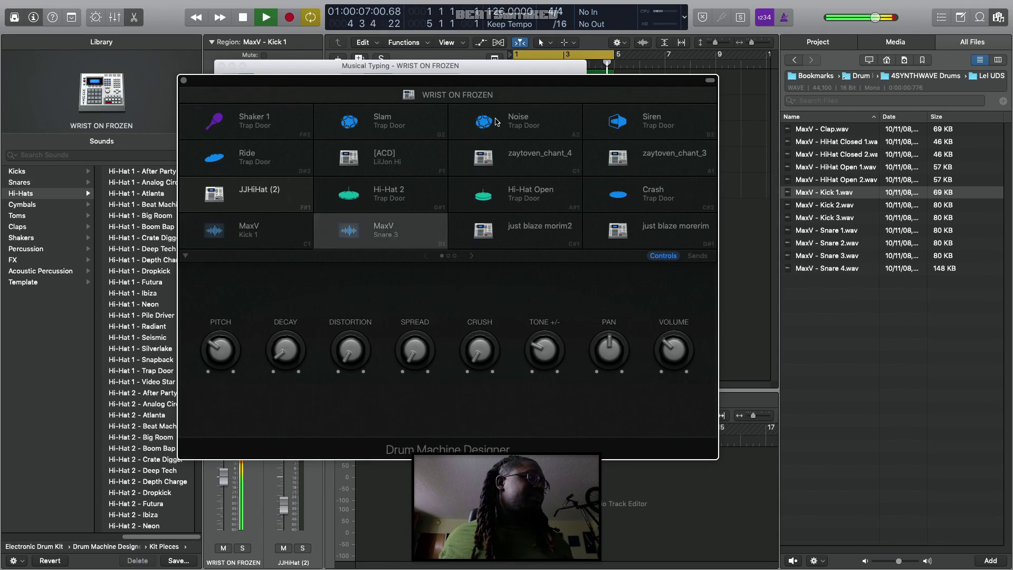
left_click(527, 233)
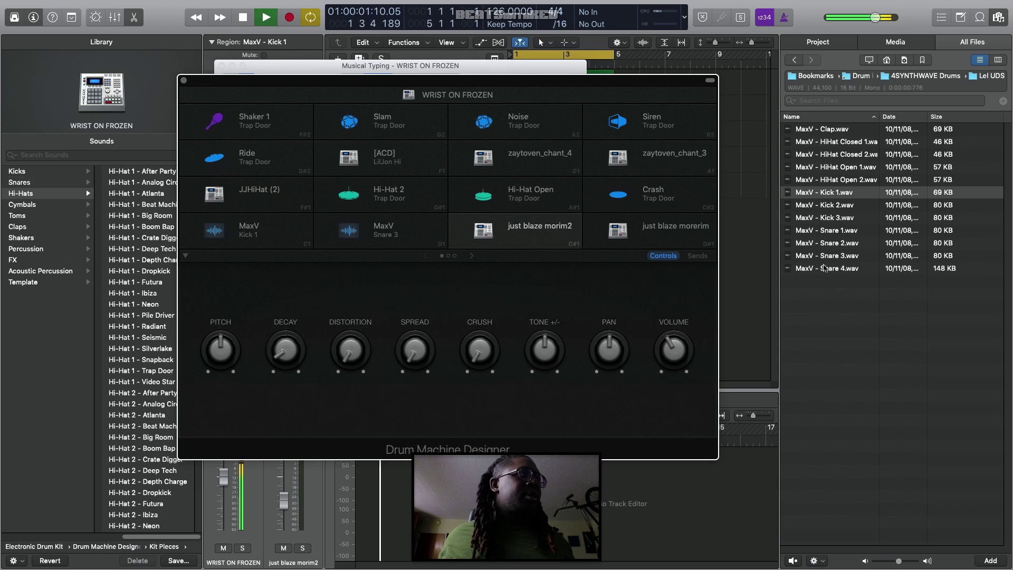
left_click_drag(827, 231, 518, 232)
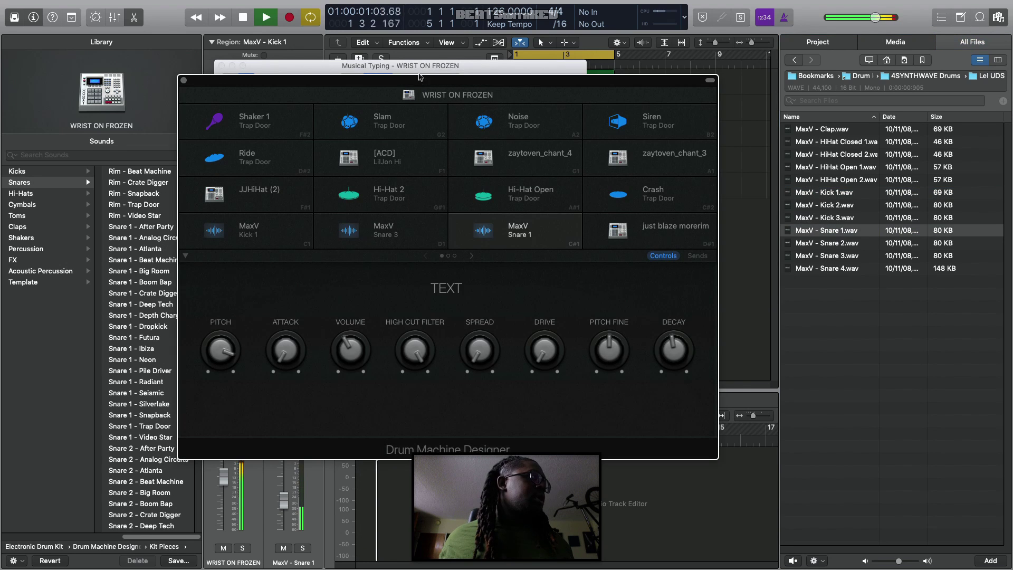
Step: Close the drum machine, move Musical Typing off the tracks and play the kick and snare pads over the WRIST ON FROZEN region
left_click_drag(420, 77, 700, 199)
left_click(464, 202)
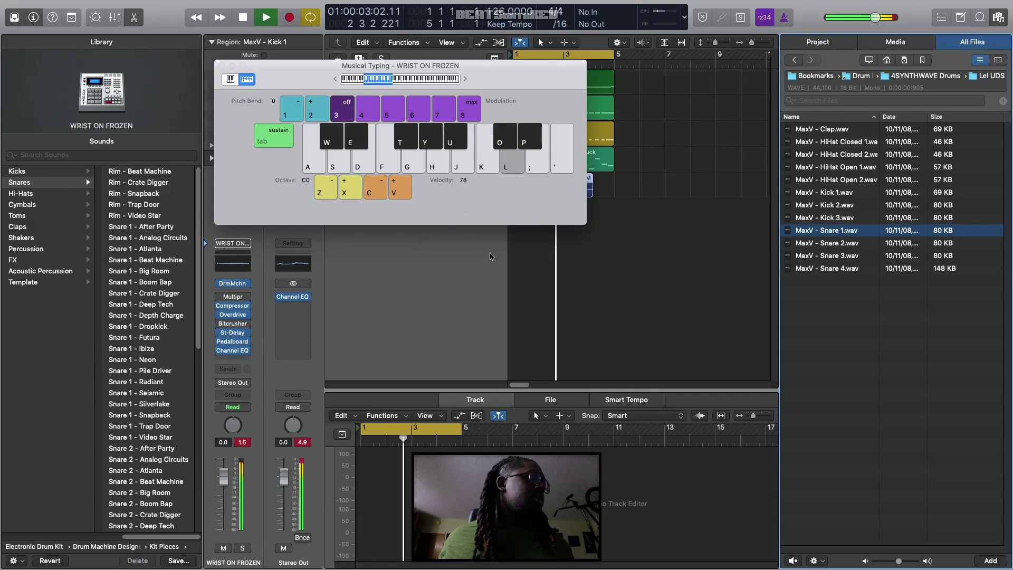
left_click_drag(479, 68, 318, 203)
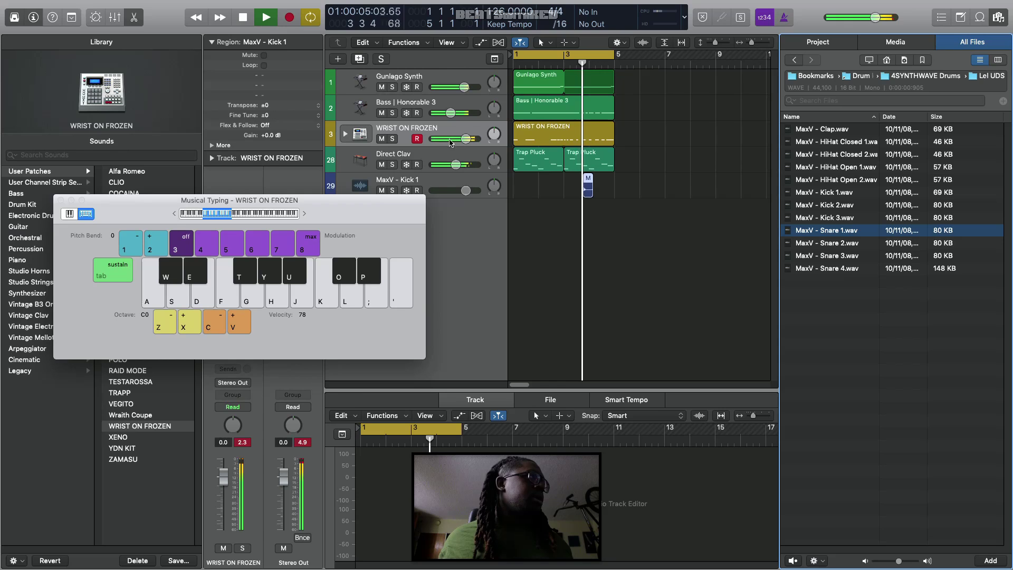
left_click(543, 133)
key("k")
key("l")
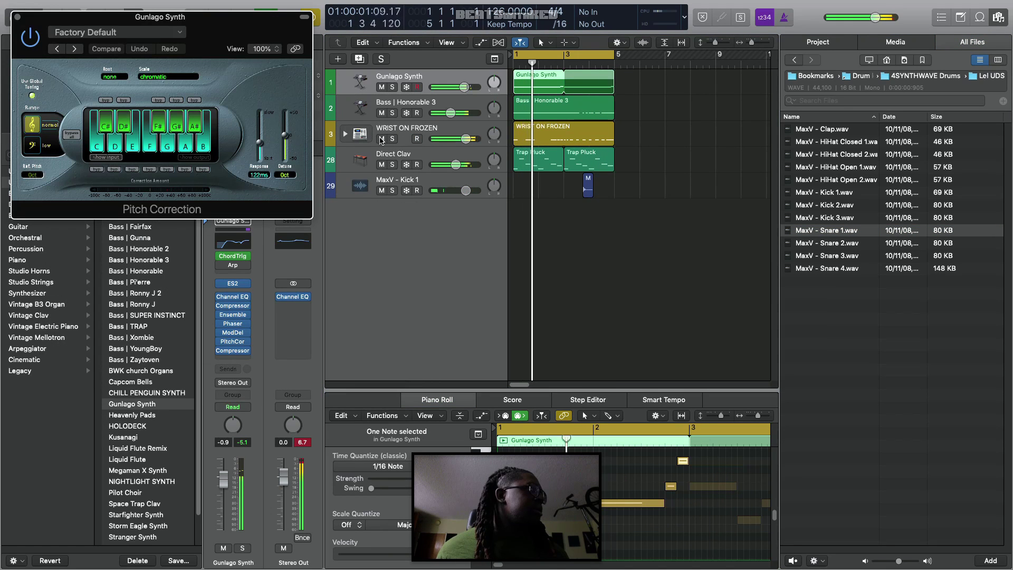
Step: Mute the WRIST ON FROZEN and Bass | Honorable 3 tracks and load the 80s Tune Pitch Correction preset on Gunlago Synth
left_click(382, 139)
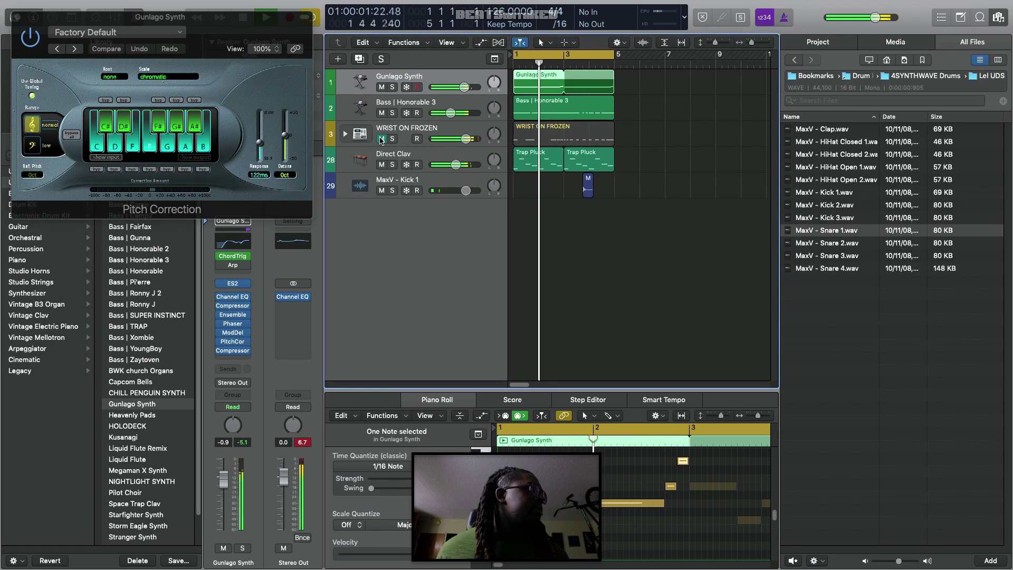
left_click(382, 113)
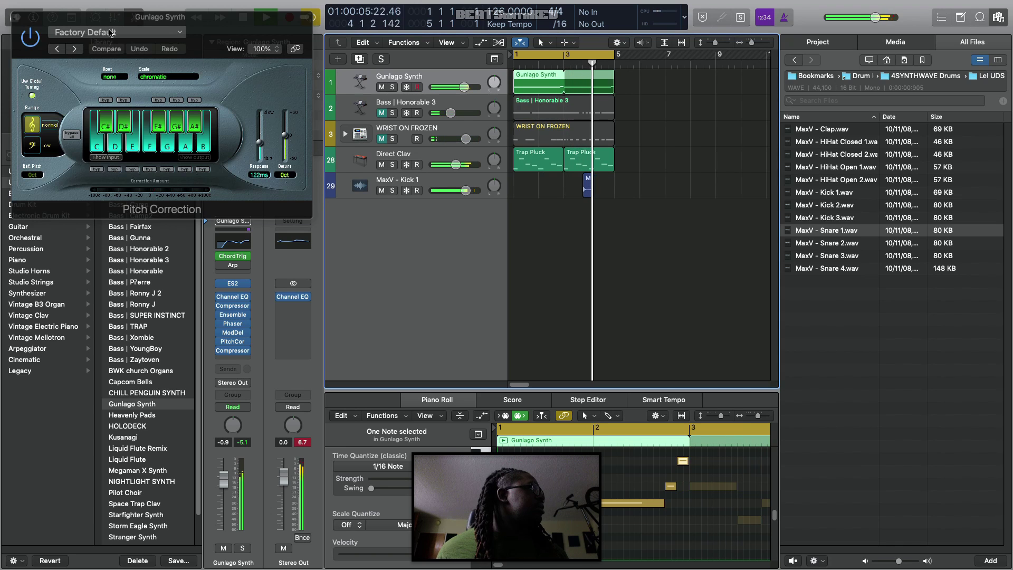
left_click(126, 34)
left_click(106, 233)
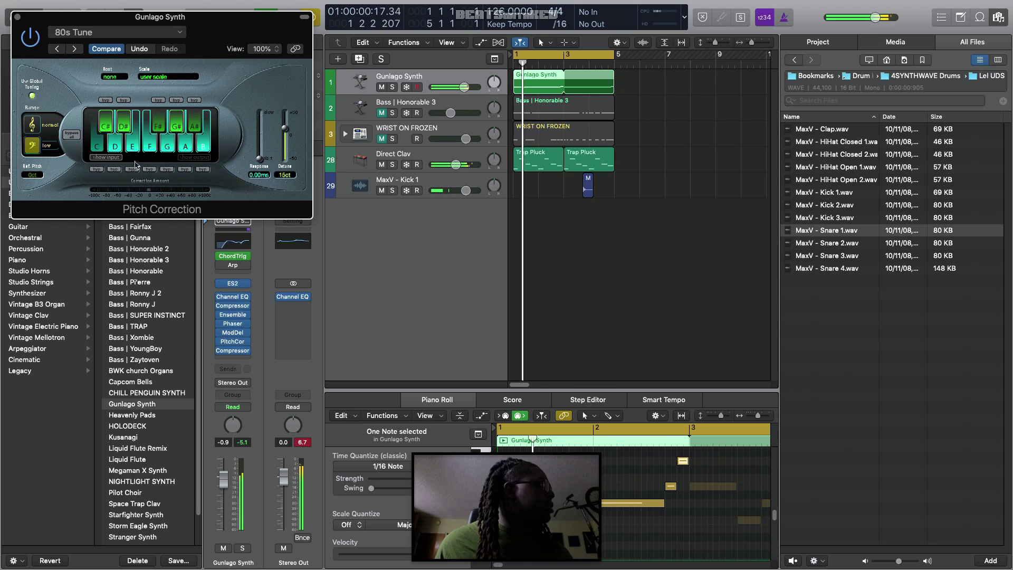
Step: Customise the Pitch Correction scale on Gunlago Synth by toggling the F, B, F# and G notes
left_click(150, 148)
left_click(202, 148)
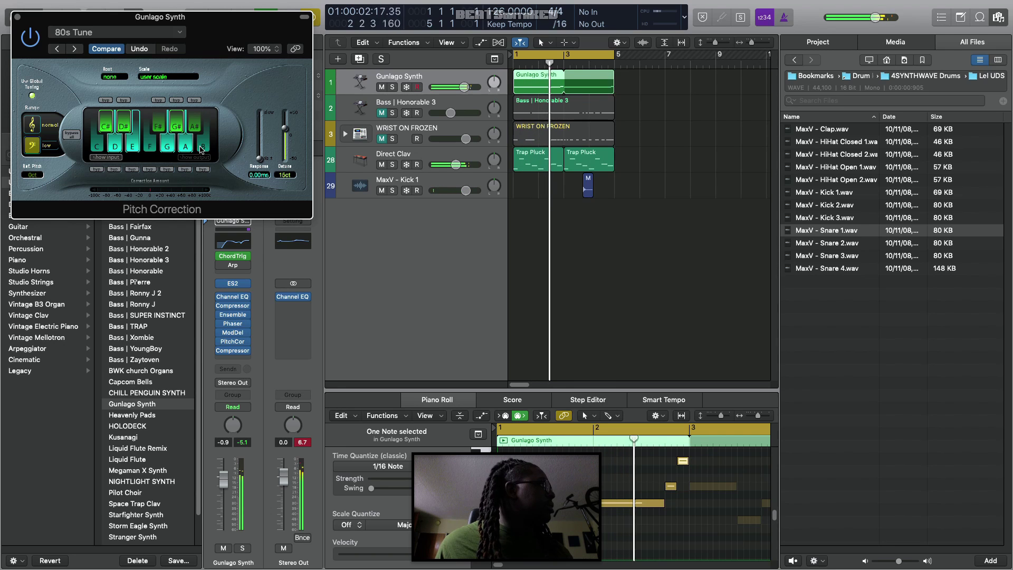
left_click(201, 150)
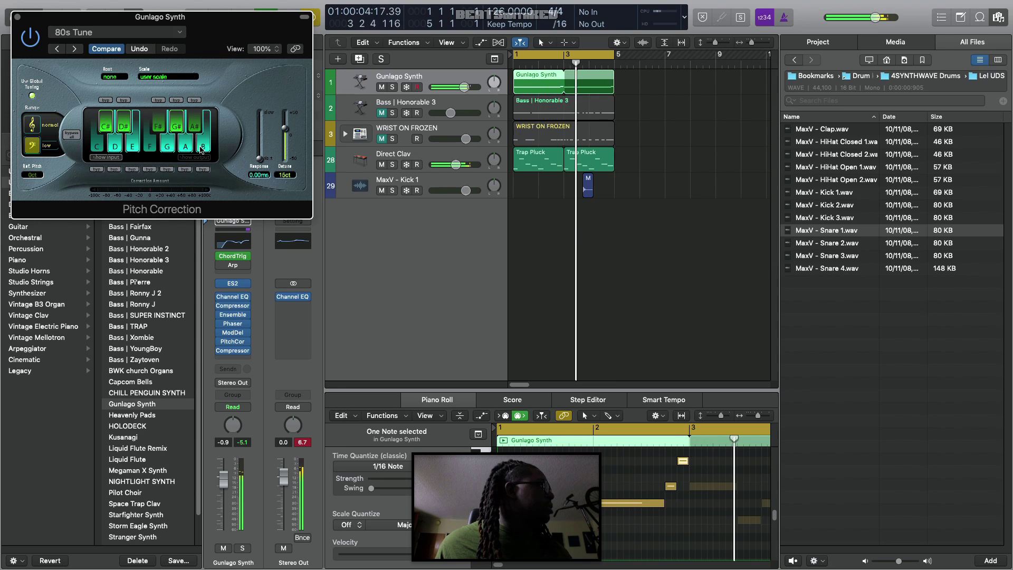
left_click(154, 130)
left_click(167, 143)
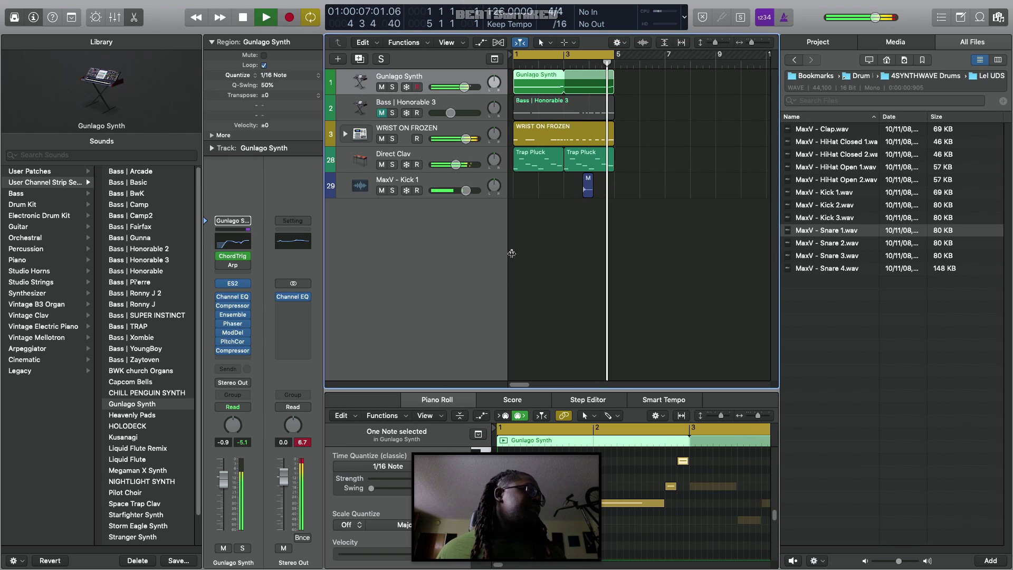
Step: Delete the MaxV - Kick 1 audio track and select the WRIST ON FROZEN track
left_click(425, 181)
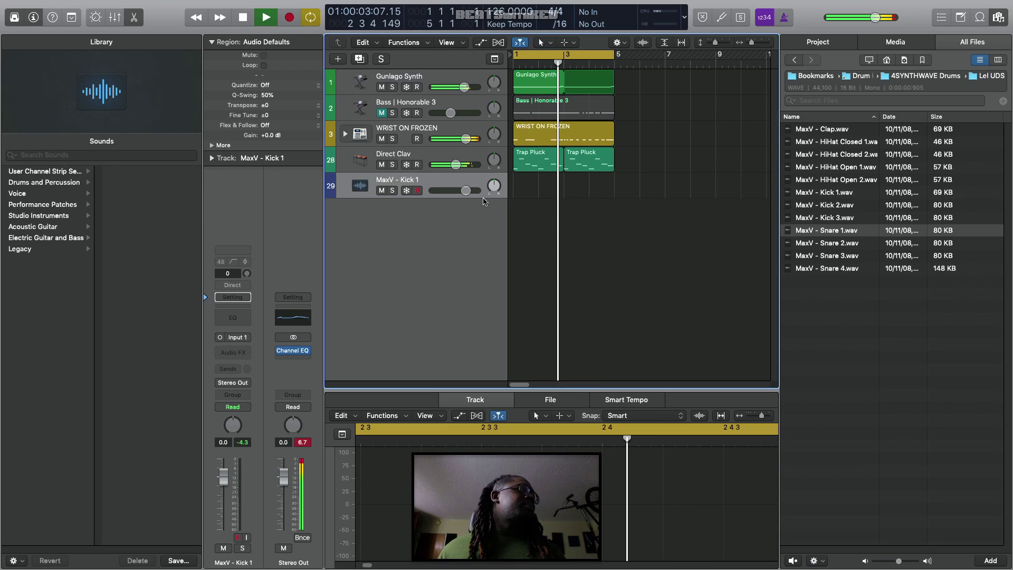
key("super+BackSpace")
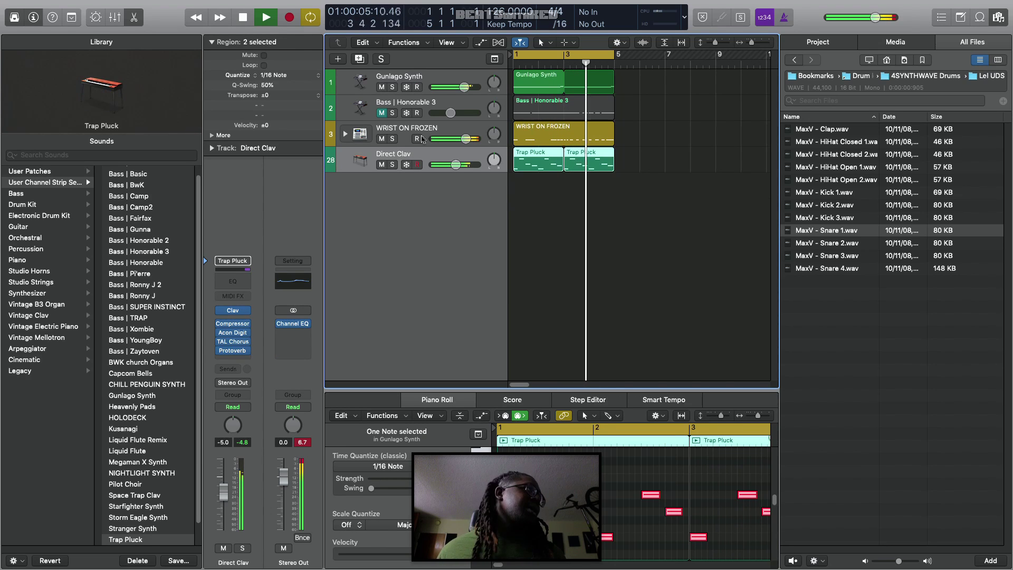
left_click(404, 127)
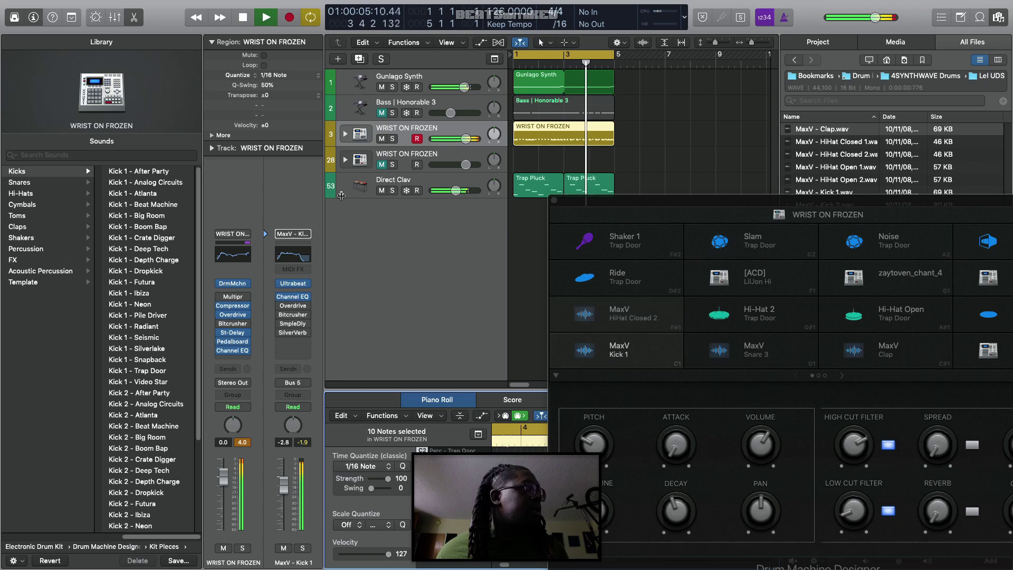
Step: Unmute the Bass | Honorable 3 track and close the WRIST ON FROZEN drum machine window
left_click(382, 113)
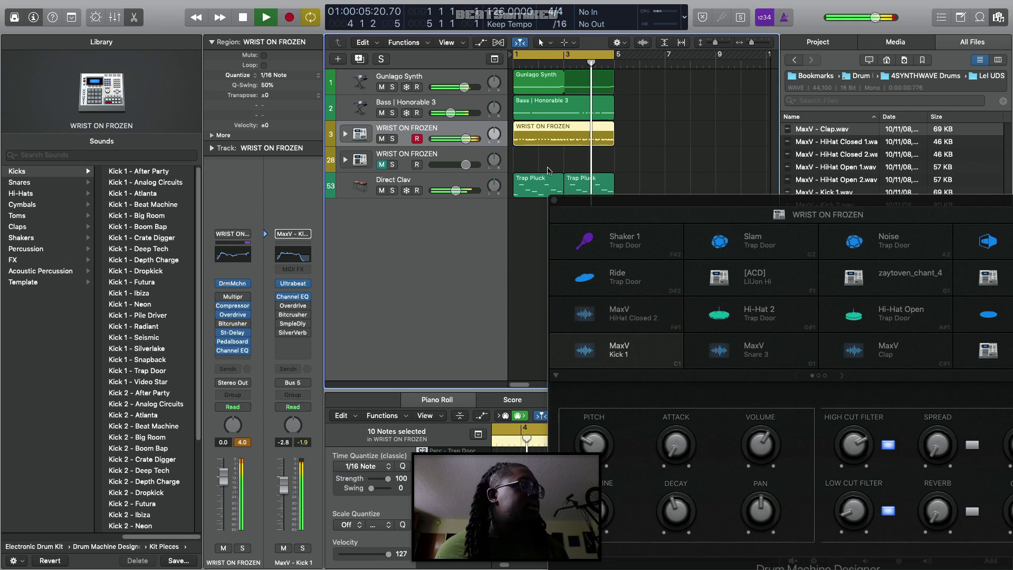
left_click_drag(574, 202, 490, 196)
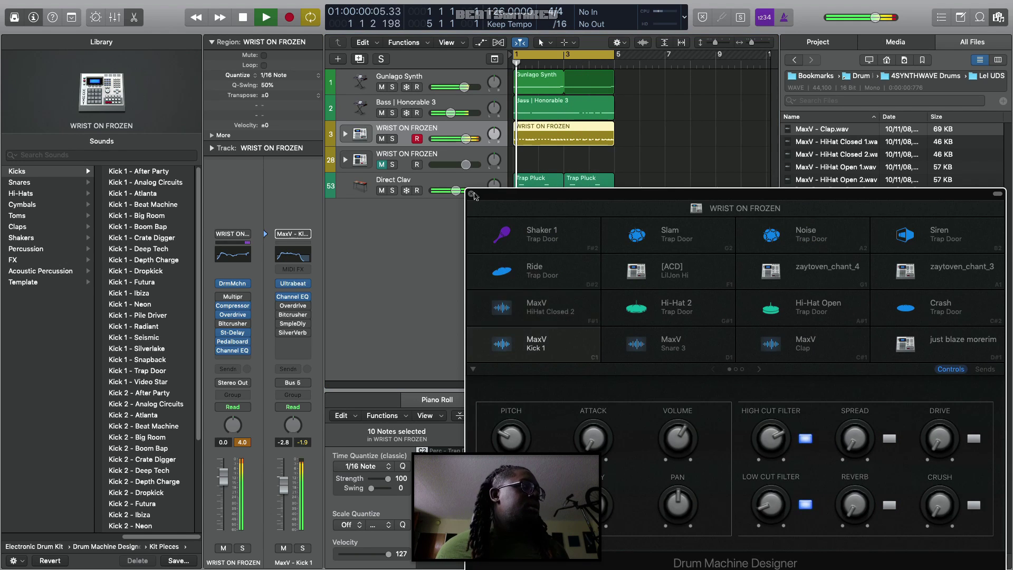
left_click(471, 194)
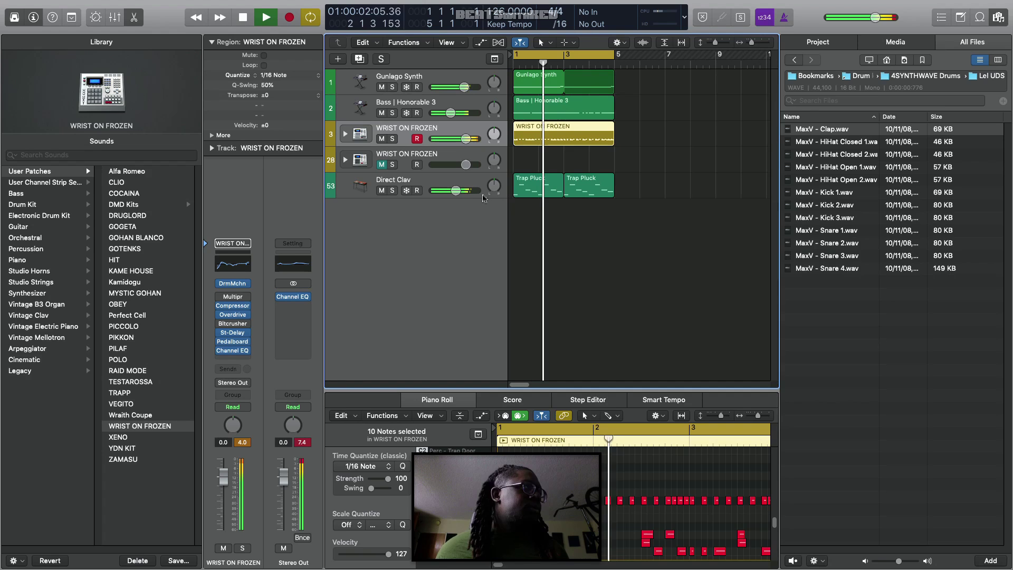
Step: Open the Bass | Honorable 3 region for note editing and adjust its bass note in bar 2
left_click(542, 109)
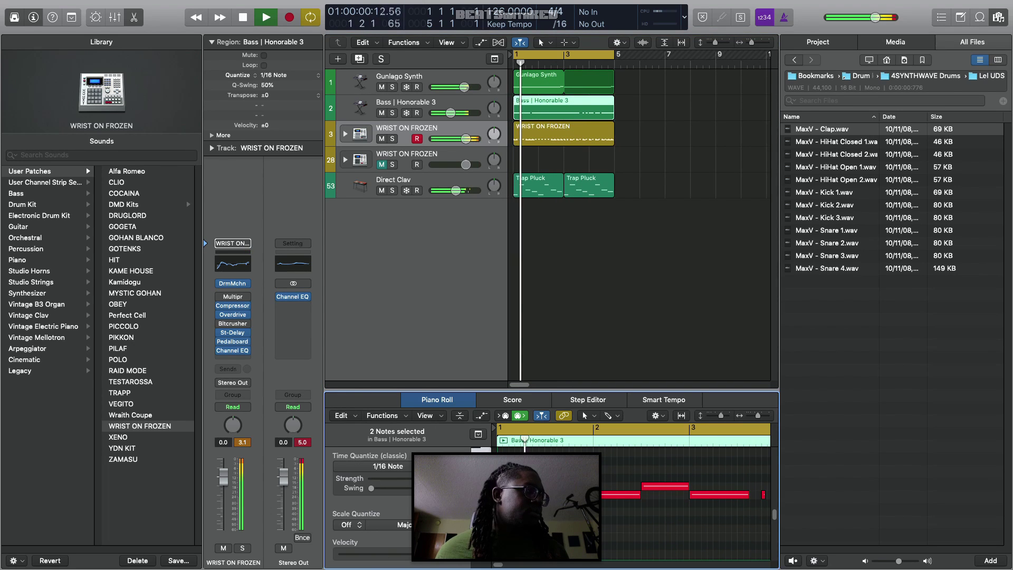
left_click_drag(623, 494, 660, 468)
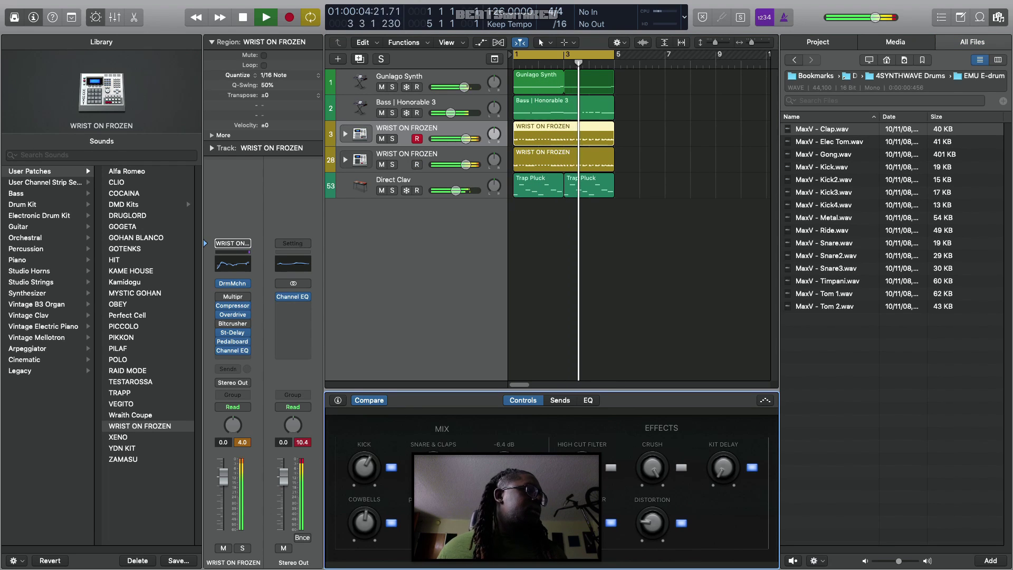
Step: Insert the AUMultiband effect on the Stereo Out channel and mute the first WRIST ON FROZEN track to hear the second
left_click(294, 310)
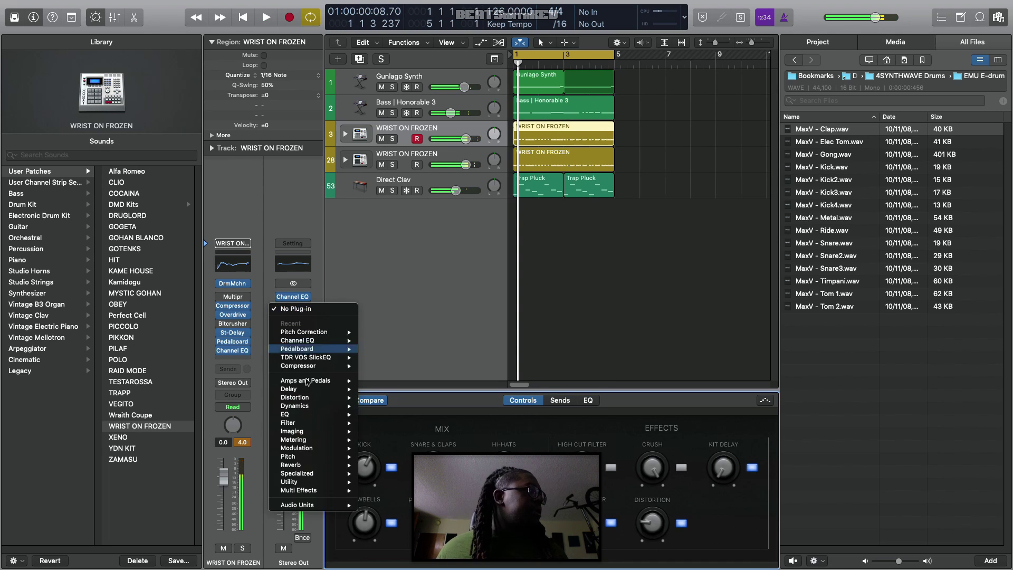
mouse_move(333, 505)
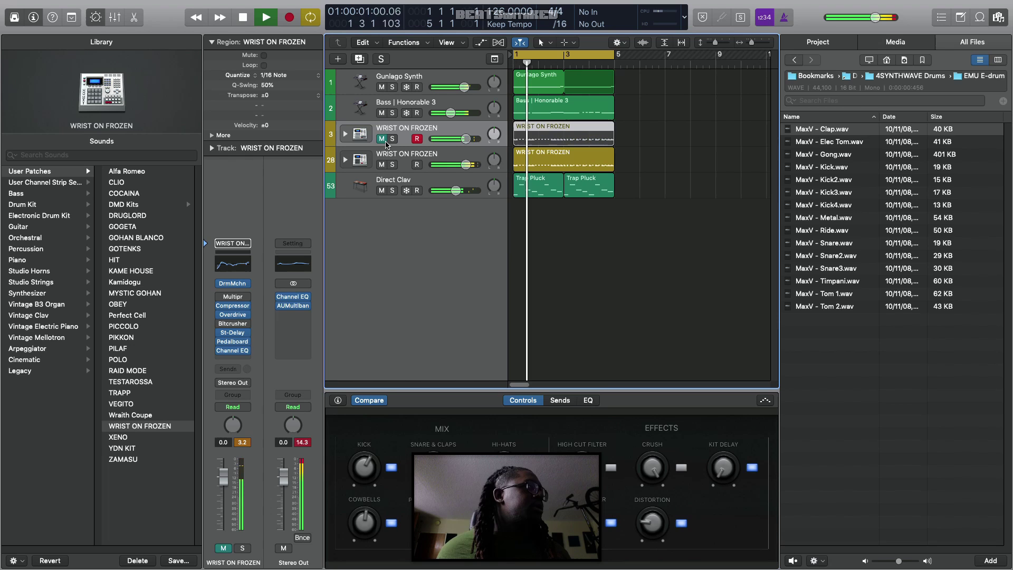
left_click(437, 154)
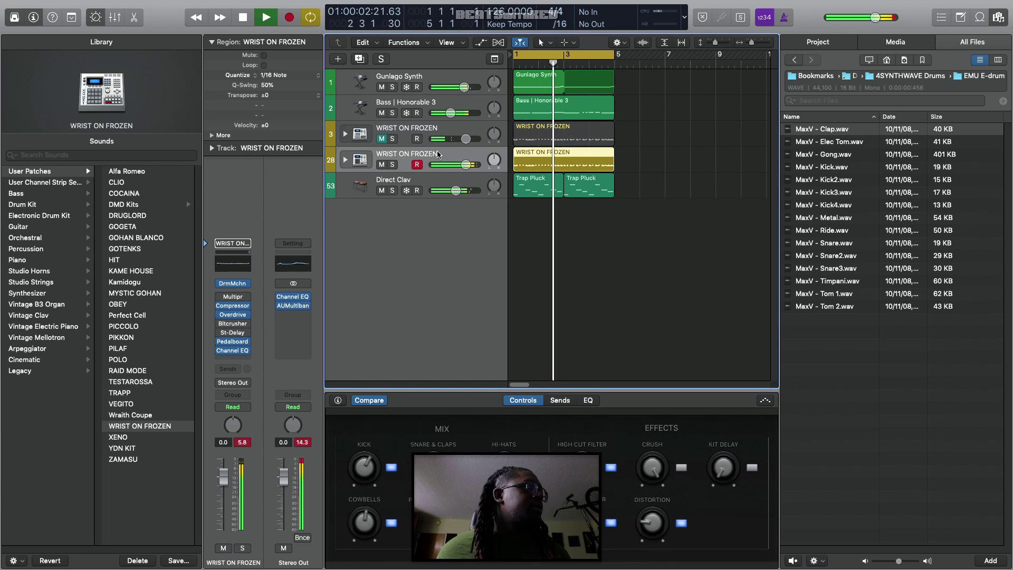
Step: Add a Storm Eagle Synth track with a melody region and switch its patch to CHILL PENGUIN SYNTH
left_click(420, 108)
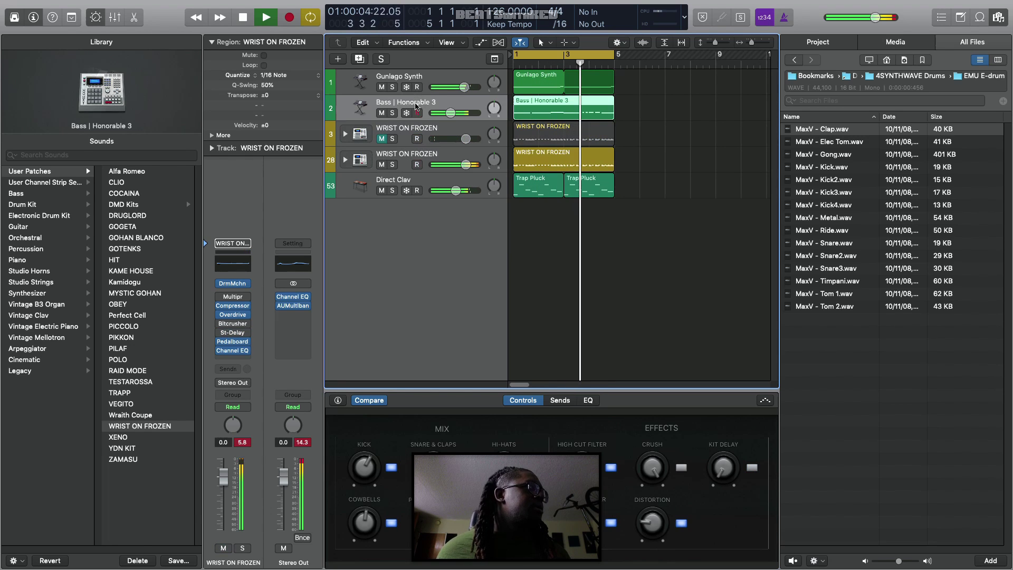
left_click(234, 319)
left_click(230, 318)
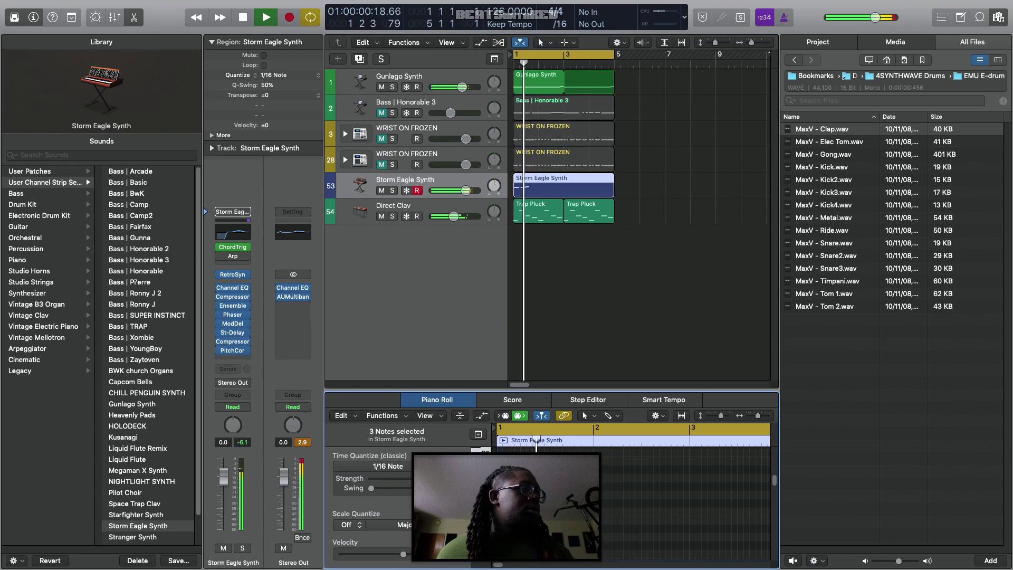
key("space")
key("super+a")
key("space")
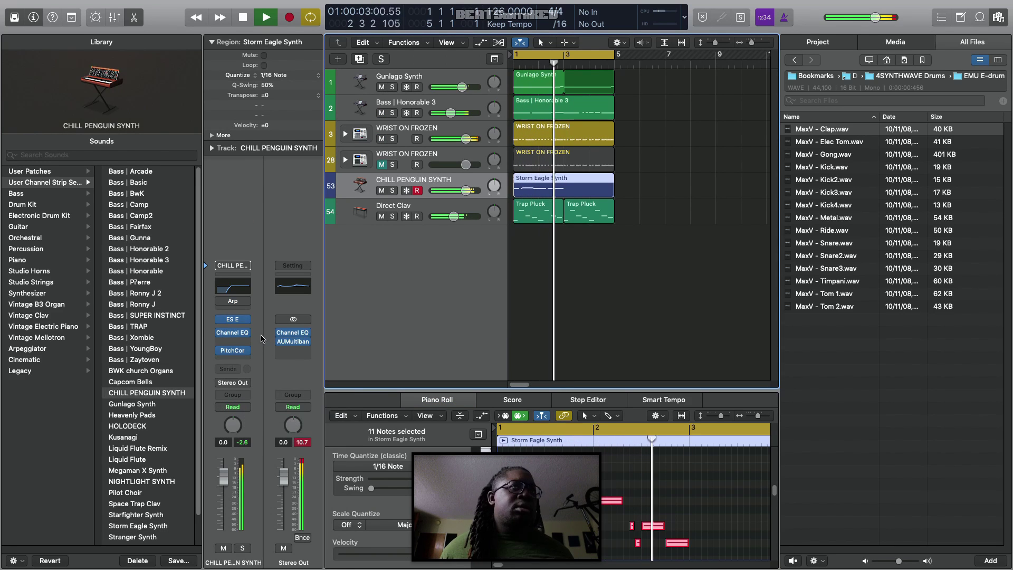
Step: Raise the last melody note of bar 2 in the Storm Eagle Synth region to G4 and play it back
key("space")
left_click(679, 542)
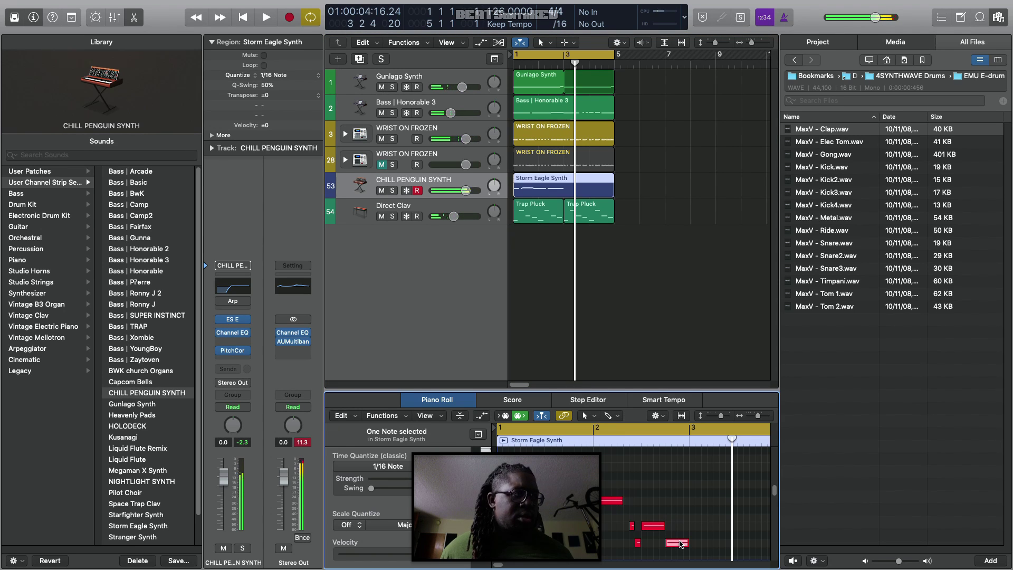
left_click_drag(679, 543, 677, 503)
key("space")
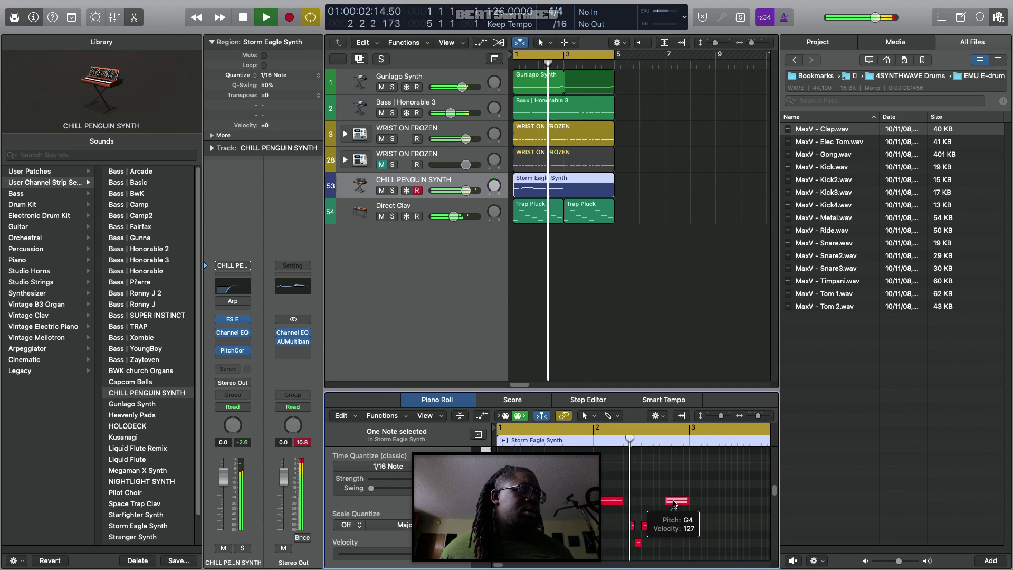
key("space")
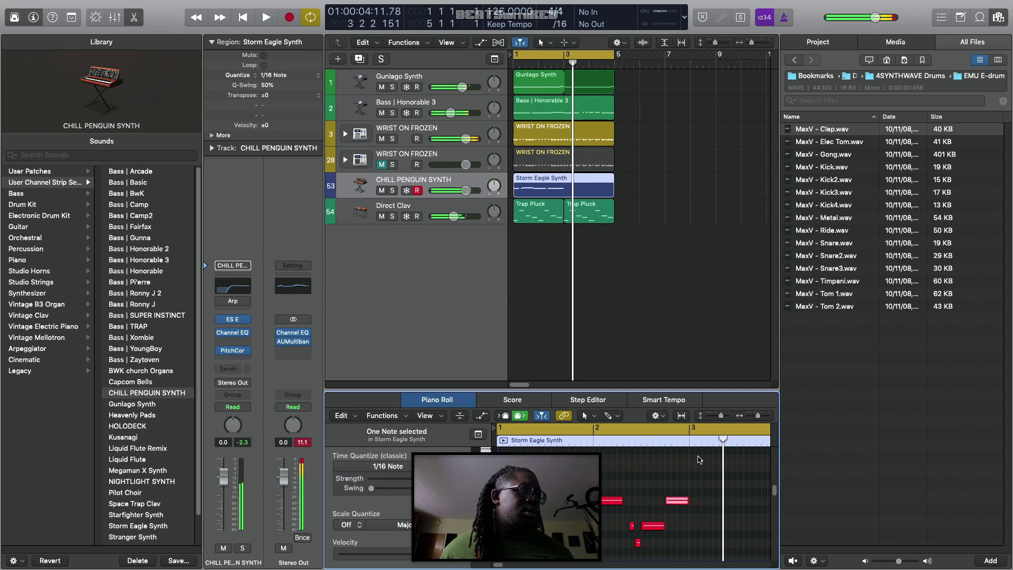
Step: Copy all the notes of the two-bar melody to bar 3 of the Storm Eagle Synth region and play it
left_click_drag(703, 454, 586, 541)
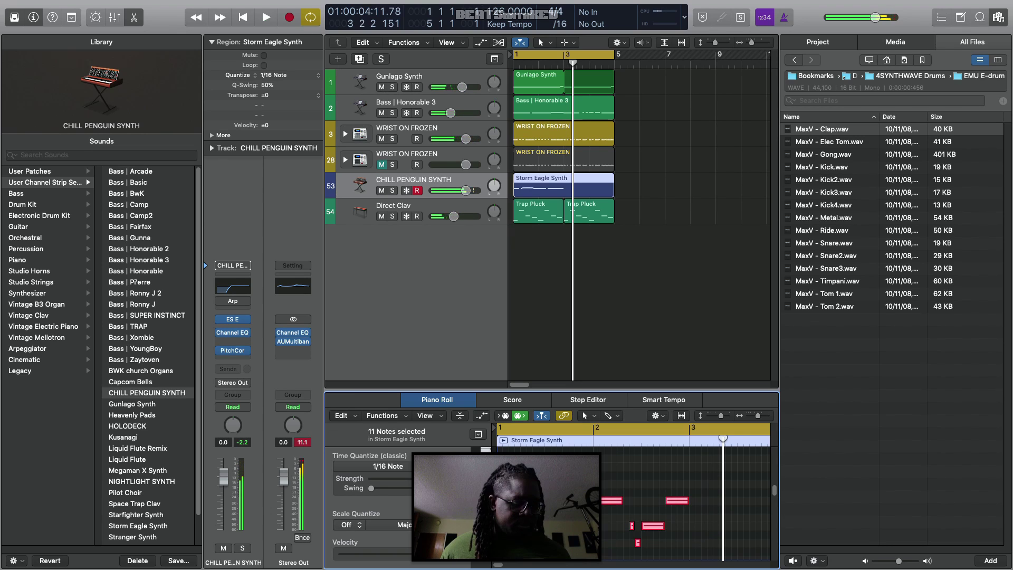
left_click(690, 440)
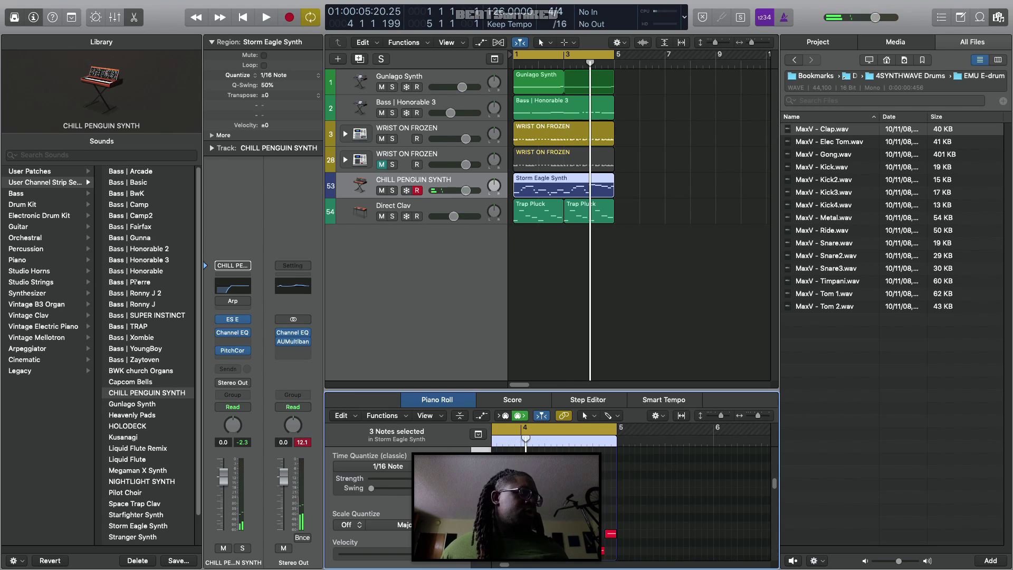
key("space")
scroll(605, 516, "down", 3)
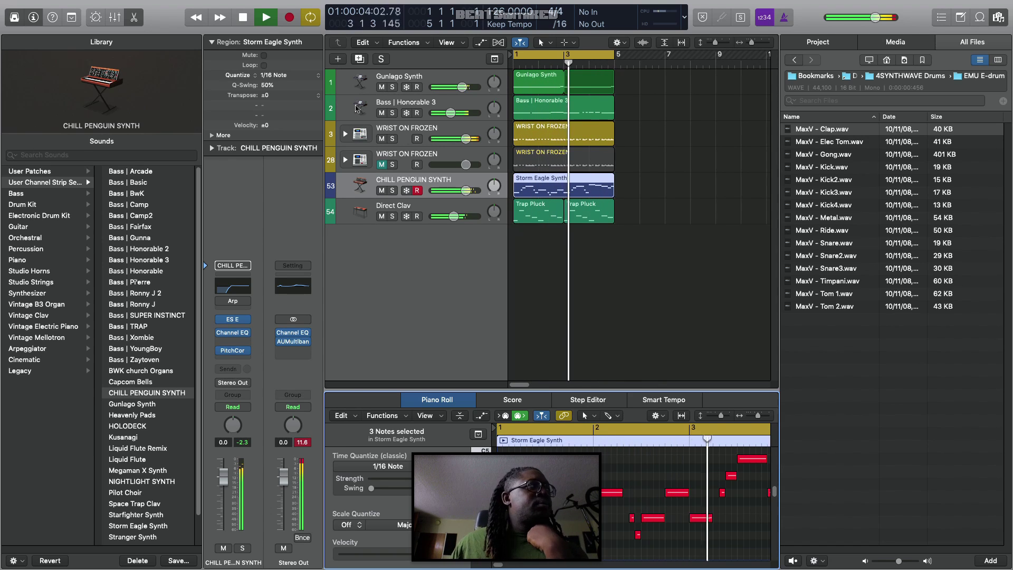
Step: Mute the first WRIST ON FROZEN track, then unmute and select the second one
left_click(382, 139)
left_click(381, 165)
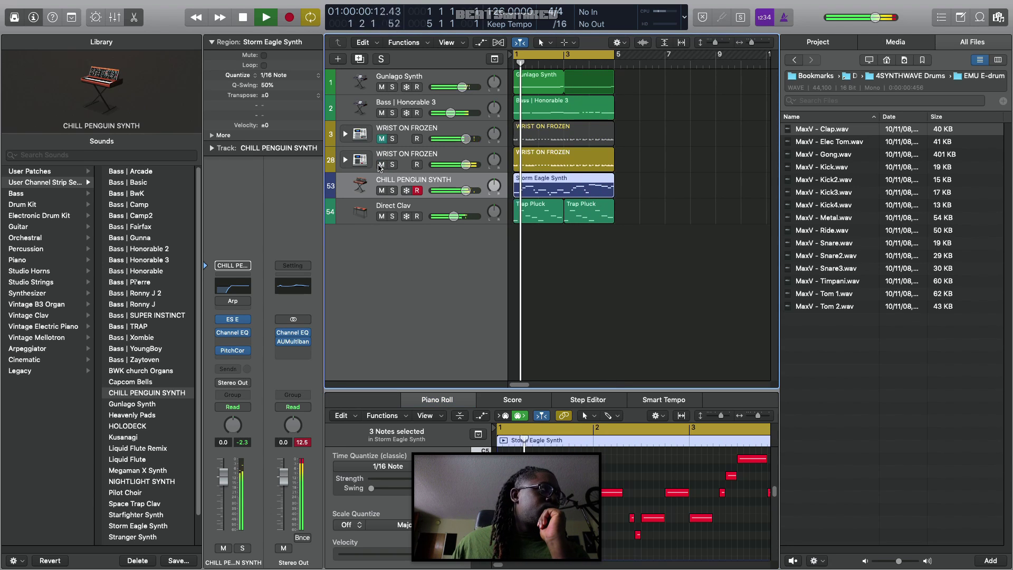
left_click(417, 154)
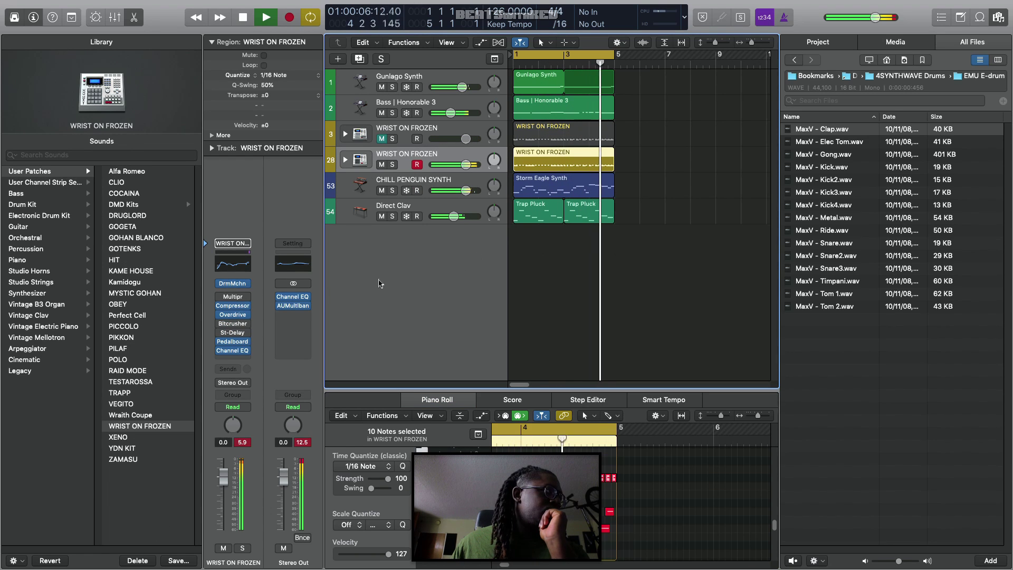
Step: Open the drum machine of the second WRIST ON FROZEN track and raise the pitch of the MaxV HiHat Closed 1 pad
left_click(236, 284)
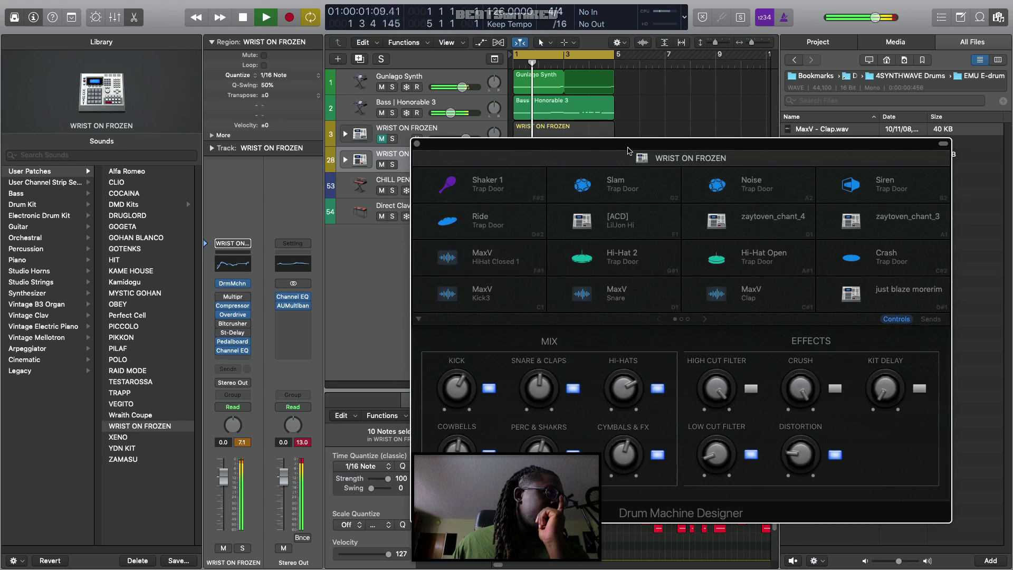
left_click_drag(630, 149, 404, 136)
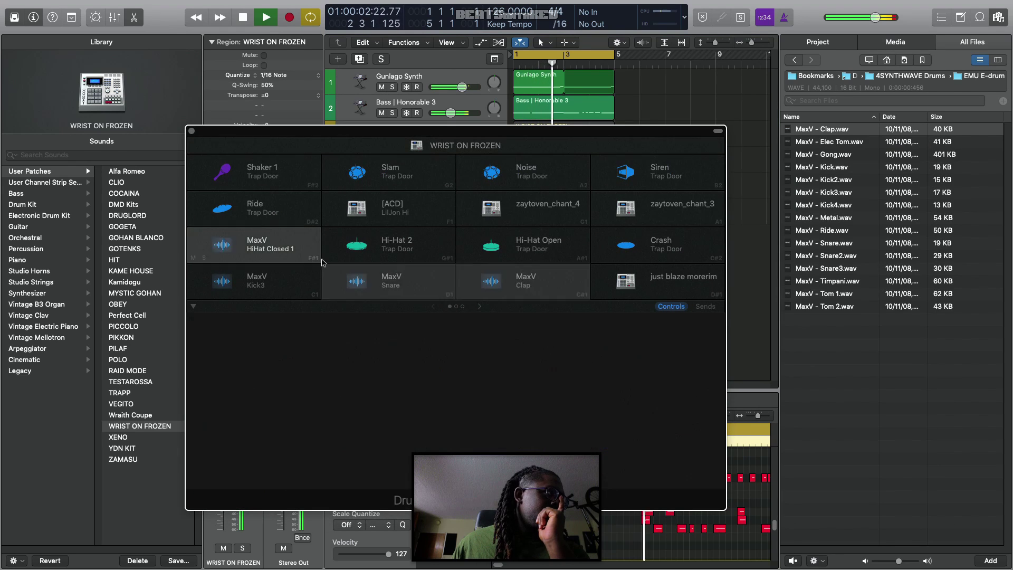
left_click(296, 248)
left_click_drag(260, 372, 248, 327)
left_click_drag(478, 130, 466, 154)
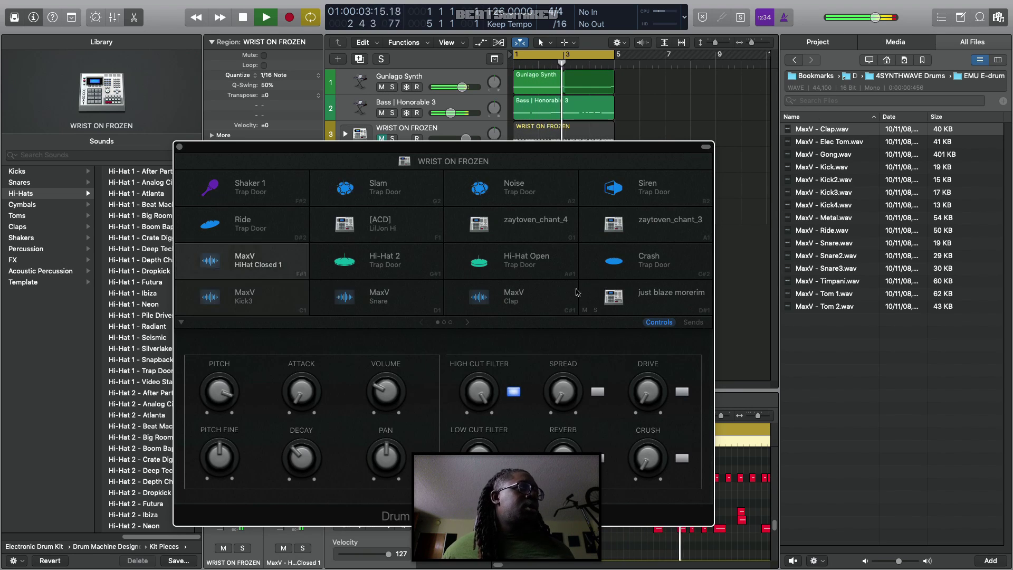
Step: Tune the MaxV Clap pad to C4 and the MaxV Snare pad to G#3, then close the drum machine window
left_click_drag(221, 390, 225, 367)
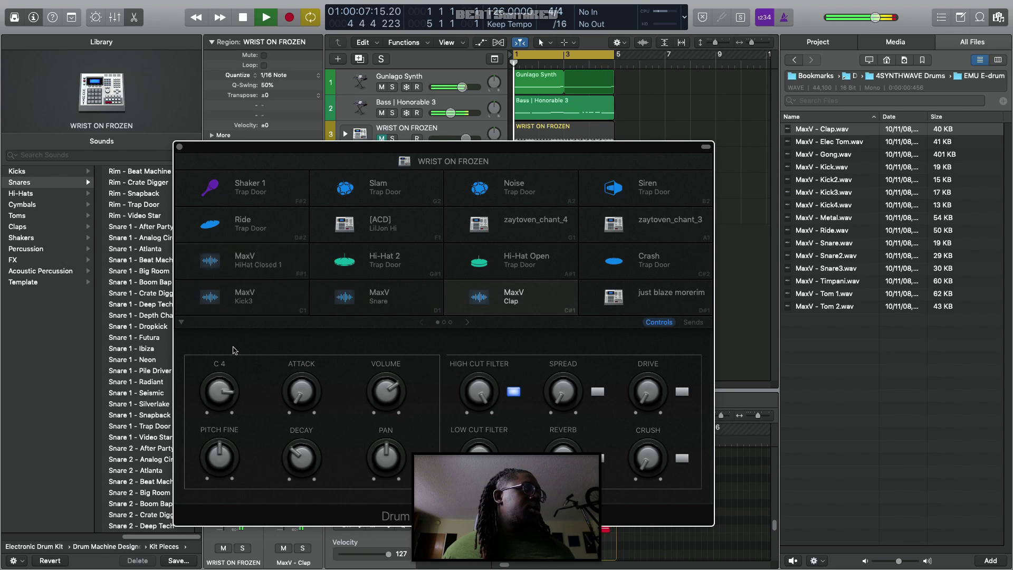
left_click(388, 302)
left_click_drag(220, 389, 222, 368)
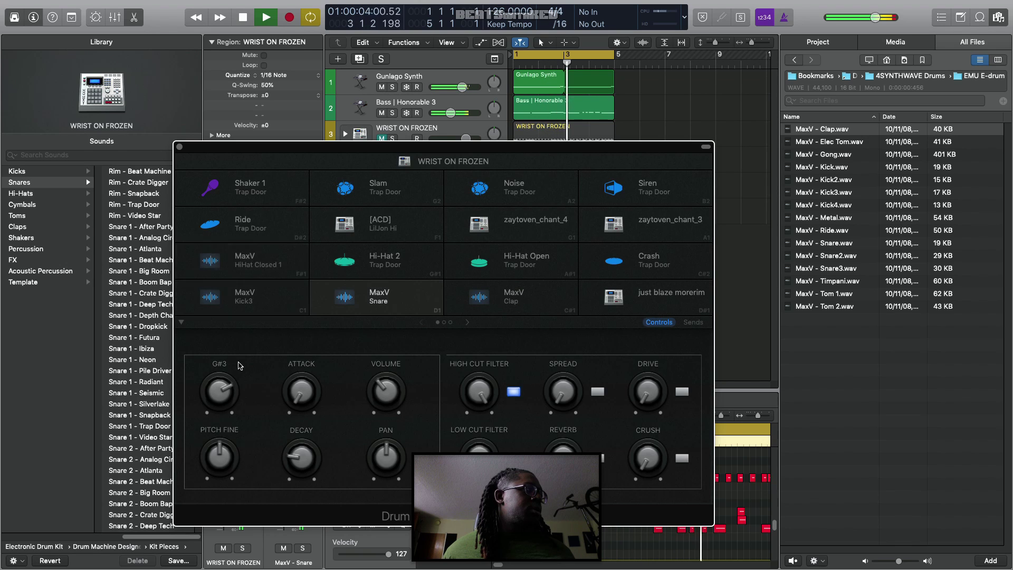
left_click(179, 147)
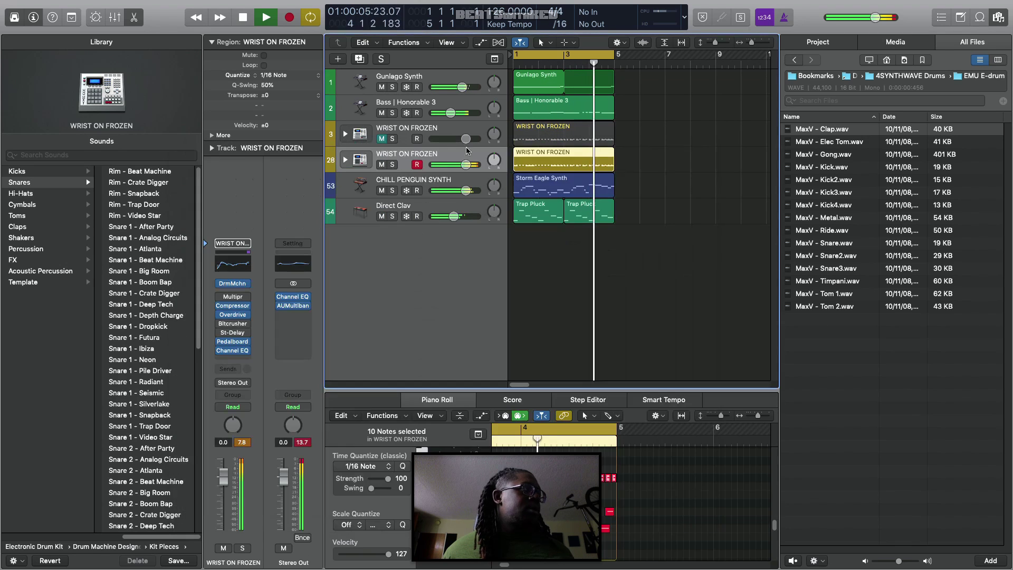
Step: Unmute the first WRIST ON FROZEN track at a slightly lower volume and compare the mix with Bass | Honorable 3 muted
left_click(381, 139)
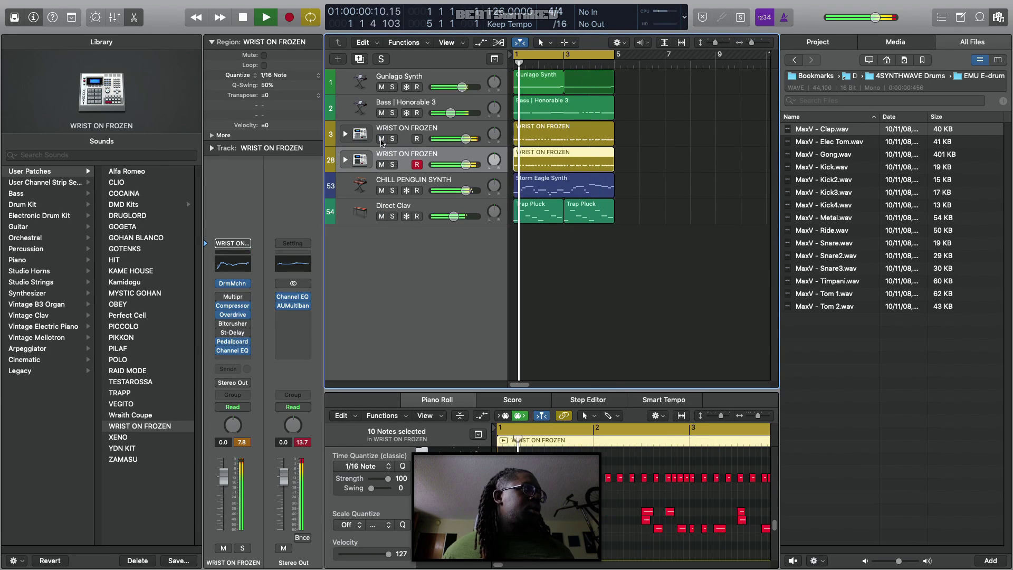
left_click_drag(465, 139, 461, 139)
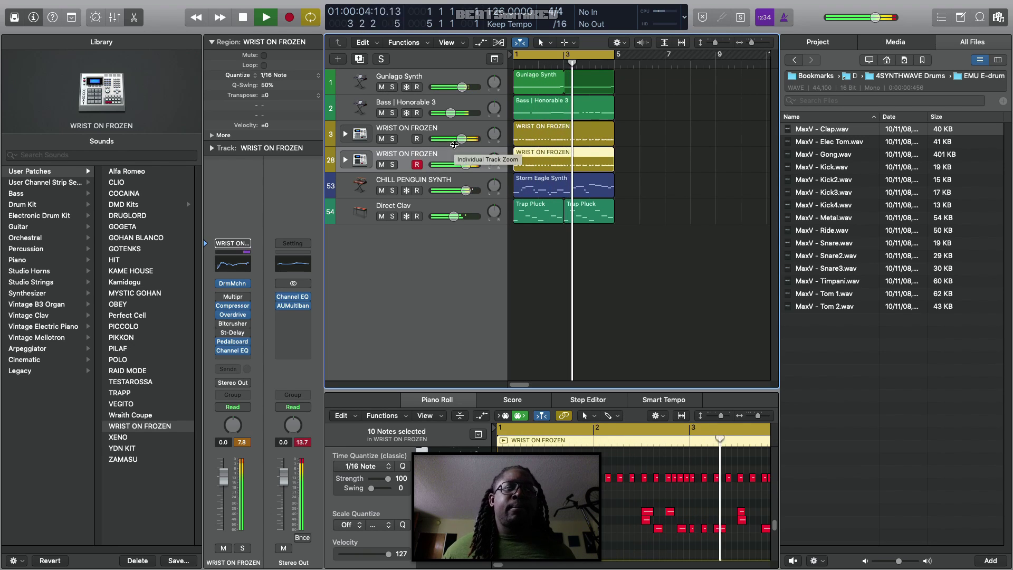
left_click(383, 112)
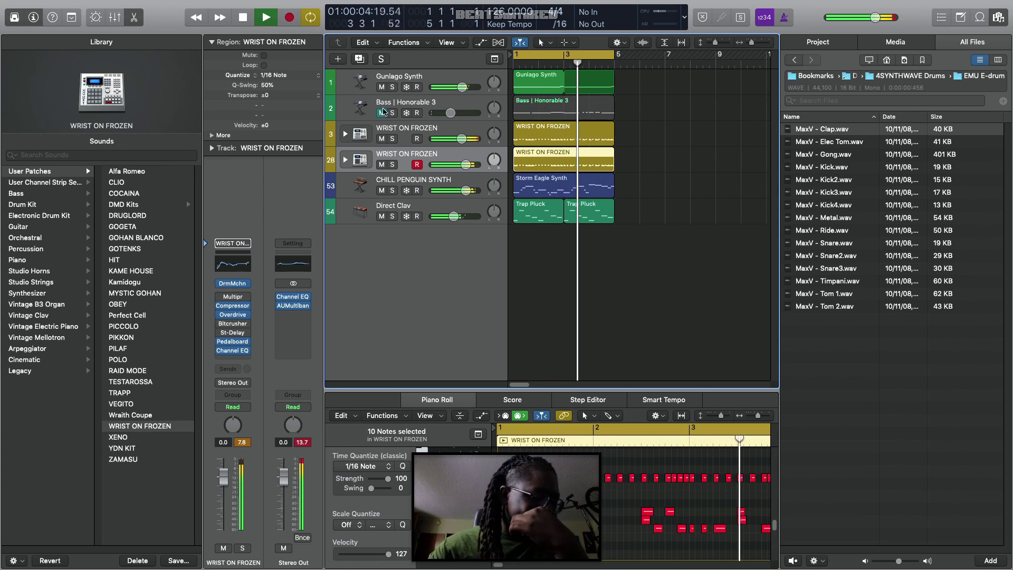
key("space")
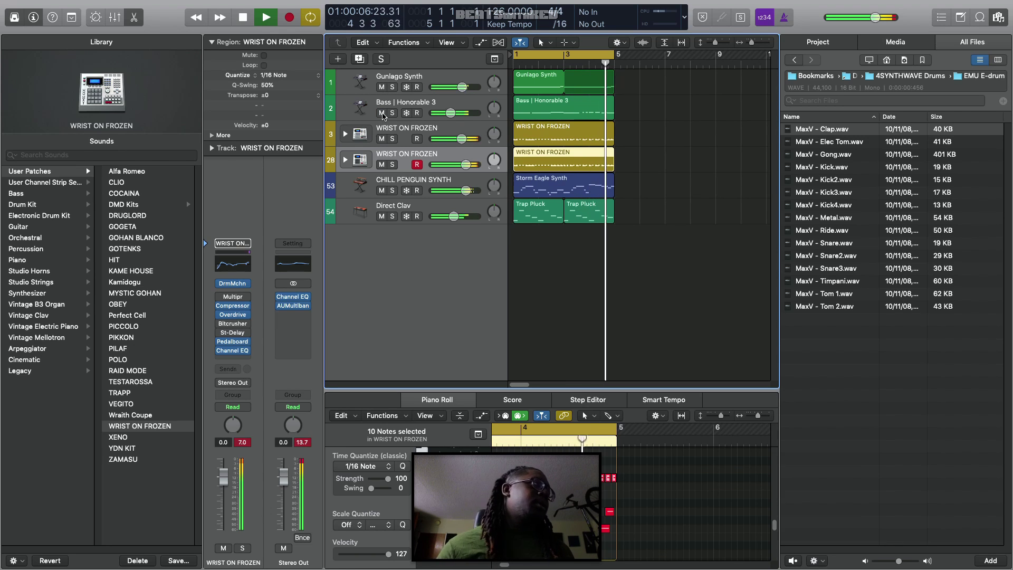
Step: Set CHILL PENGUIN SYNTH to -0.3 dB and Direct Clav to -11.0 dB, and mute both along with the second WRIST ON FROZEN track
left_click_drag(456, 216, 452, 217)
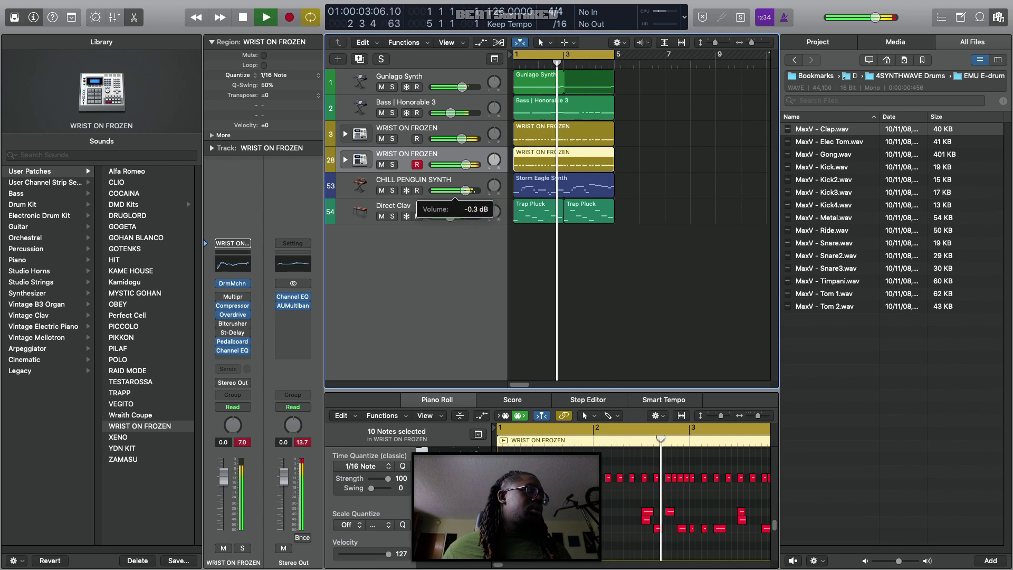
left_click_drag(450, 216, 449, 216)
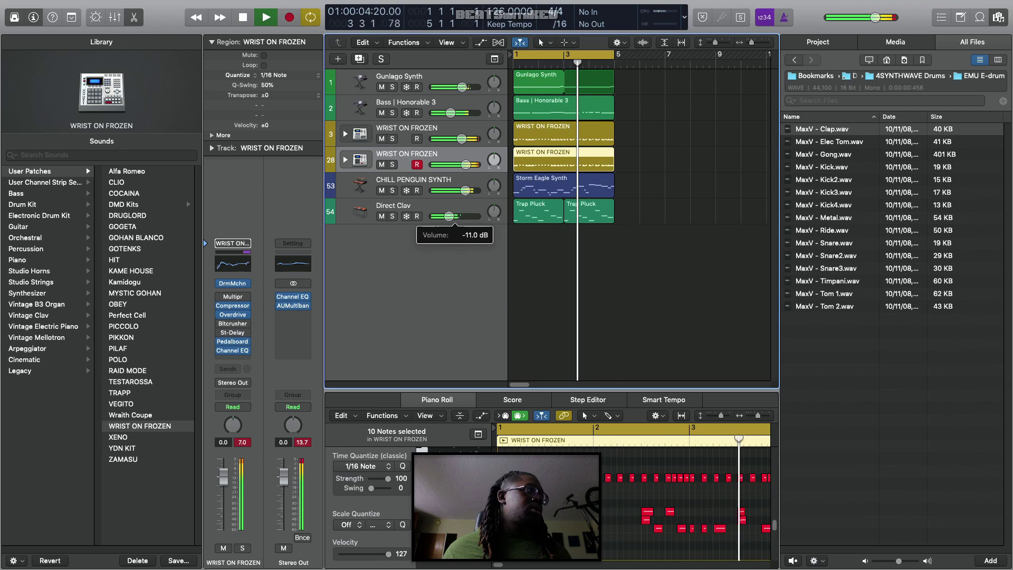
left_click(382, 164)
left_click(381, 217)
left_click(381, 191)
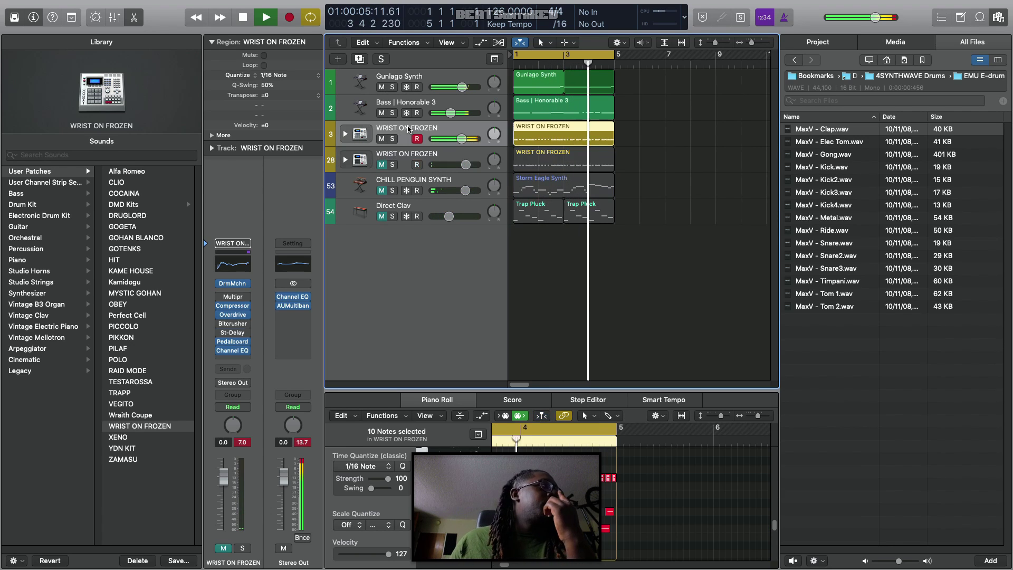
Step: Show the Smart Controls of the first WRIST ON FROZEN track and switch off its kick
left_click(387, 132)
key("b")
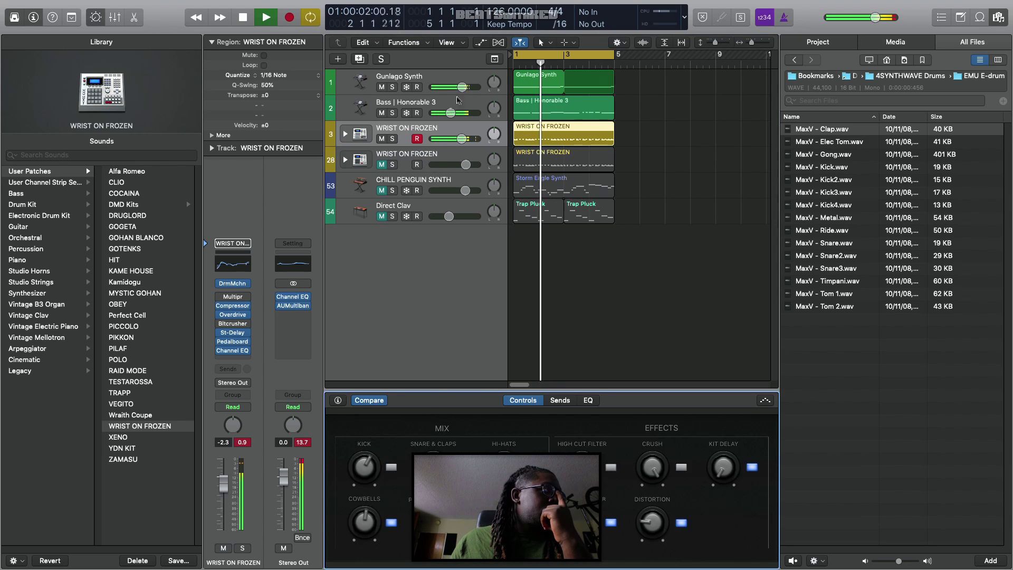
left_click(404, 161)
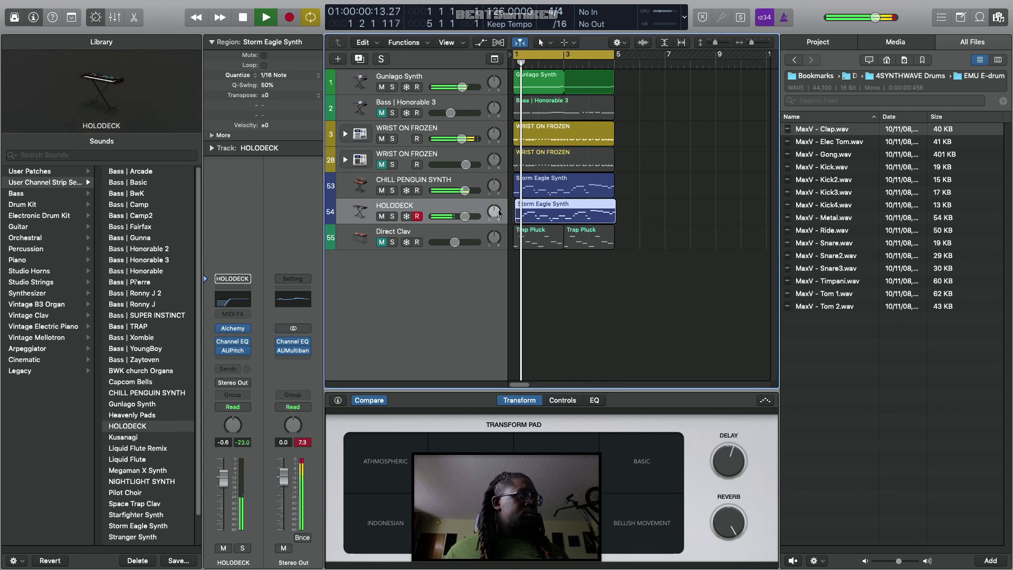
Step: Solo the HOLODECK track and turn its delay fully down and its reverb lower
left_click(393, 218)
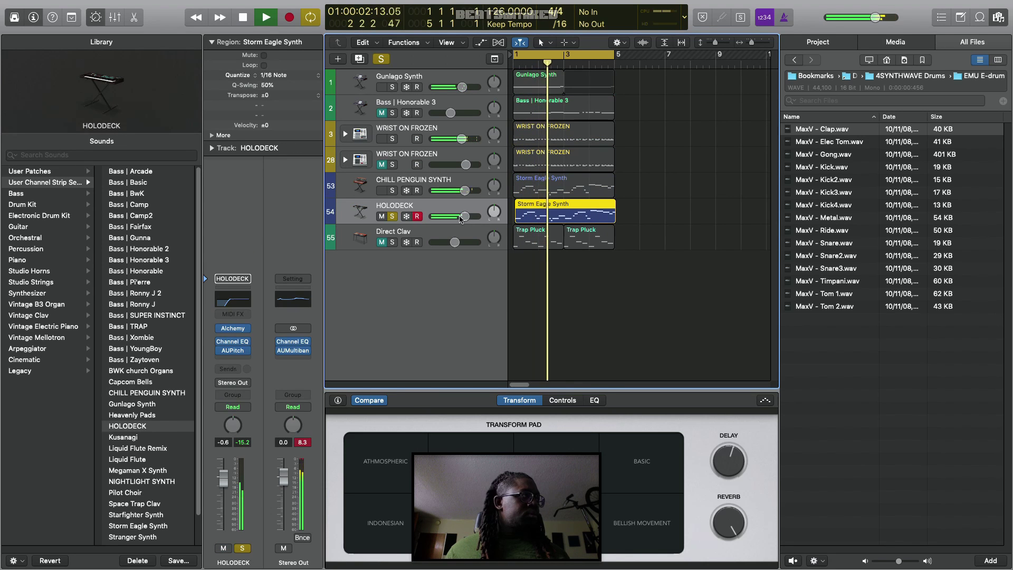
mouse_move(222, 351)
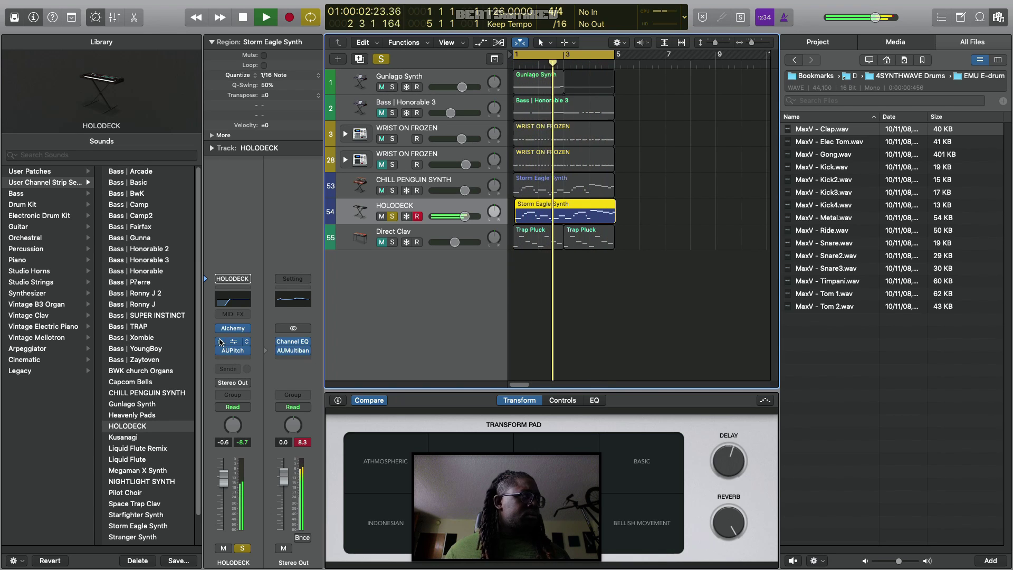
left_click_drag(728, 462, 727, 568)
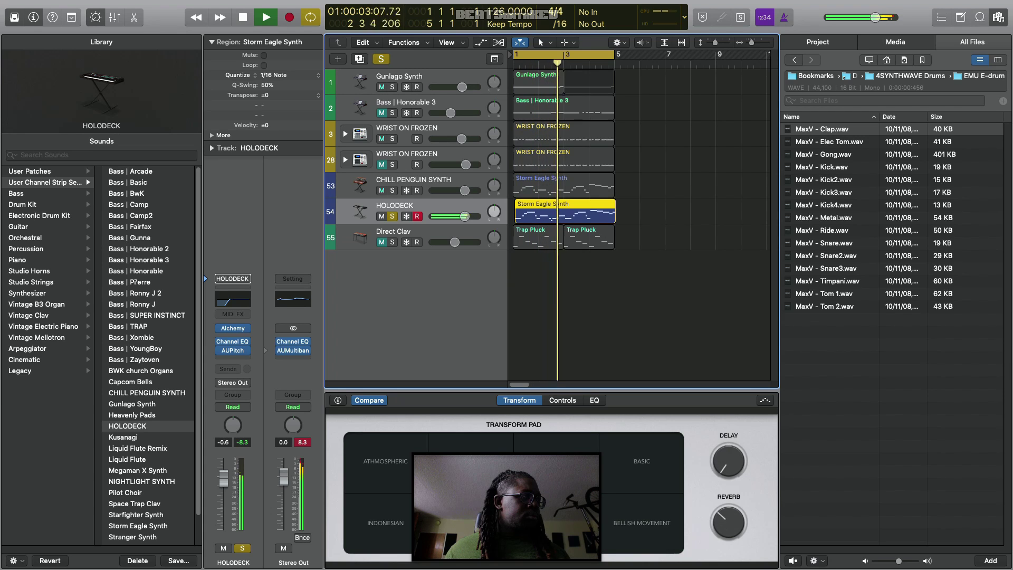
Step: Lower the low-cut frequency in the HOLODECK Channel EQ to 128 Hz and close the EQ window
mouse_move(218, 334)
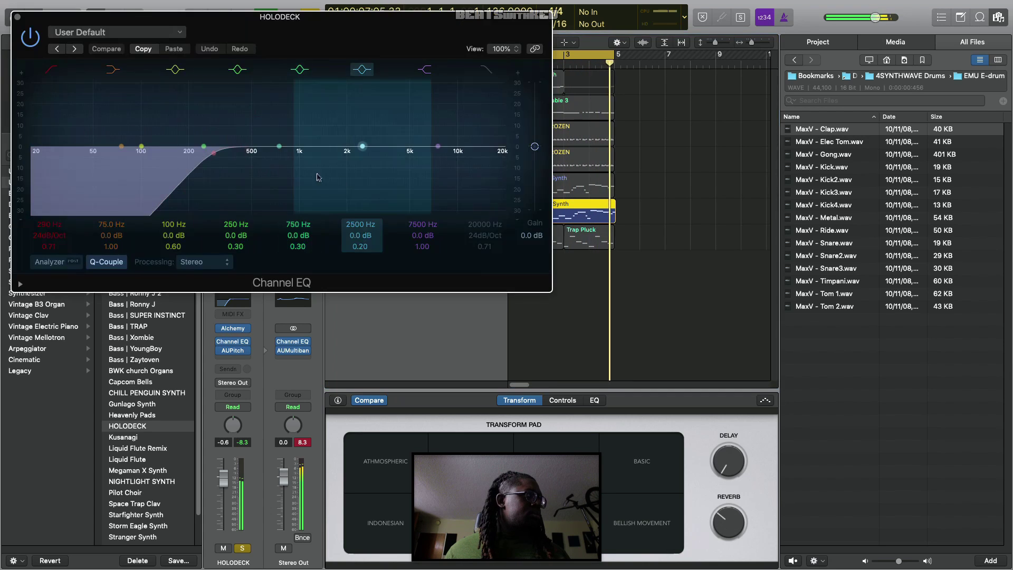
left_click_drag(163, 175, 106, 175)
left_click(23, 33)
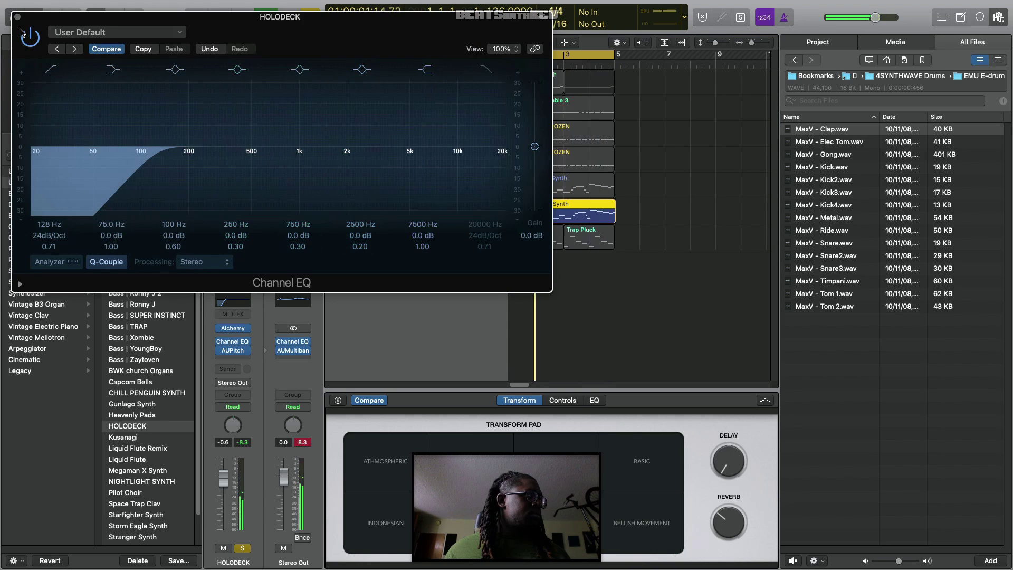
left_click(19, 19)
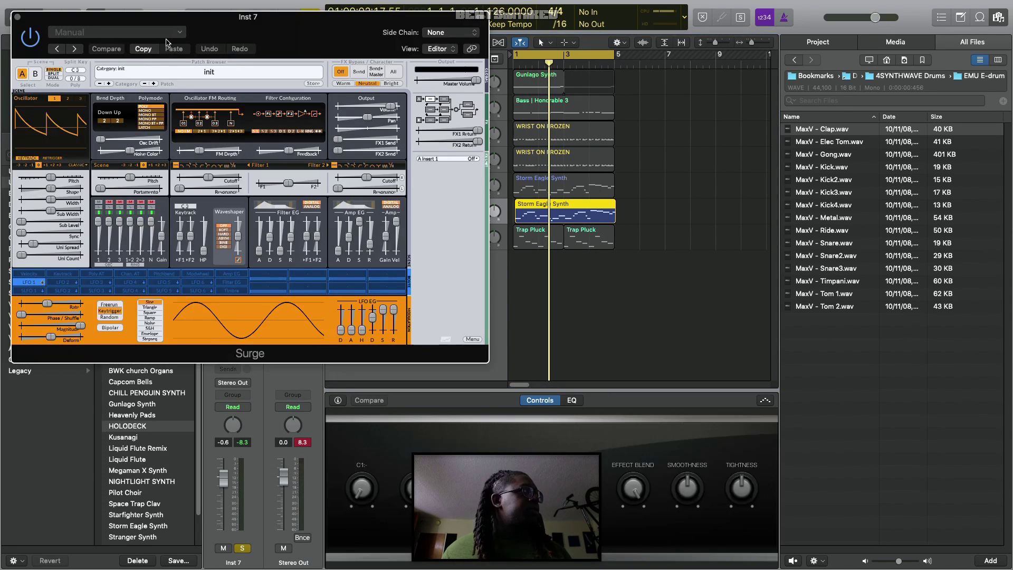
Step: Load the 80s Gliss pluck patch in Surge on Inst 7 and bypass the track's AUPitch effect
left_click(253, 83)
left_click(390, 226)
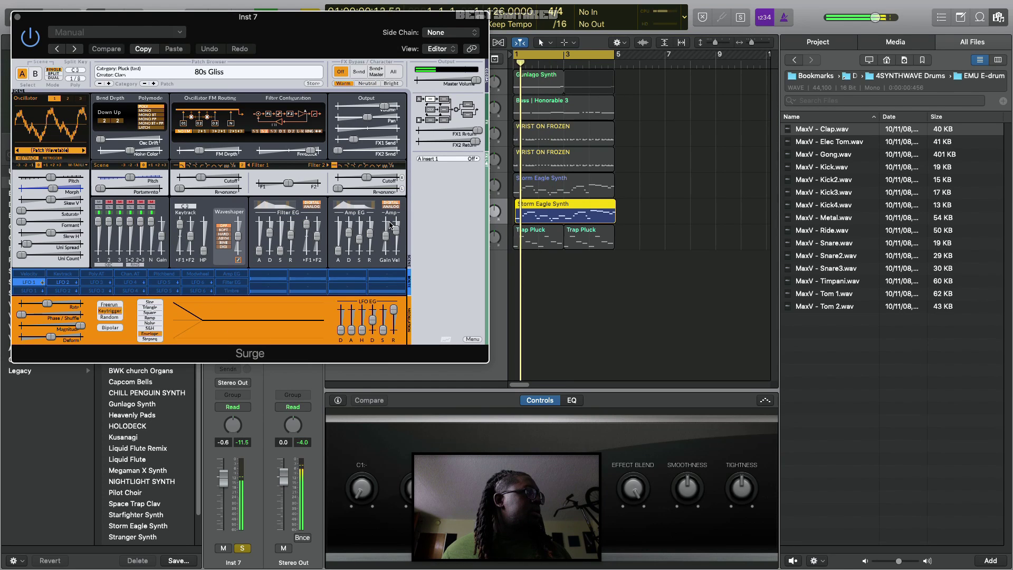
left_click_drag(258, 41, 685, 201)
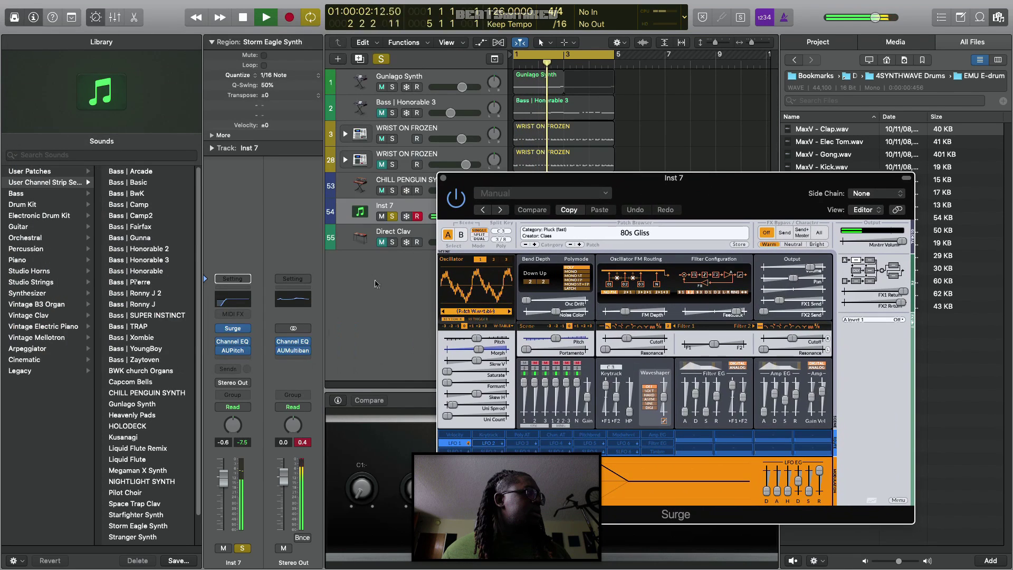
left_click(222, 351)
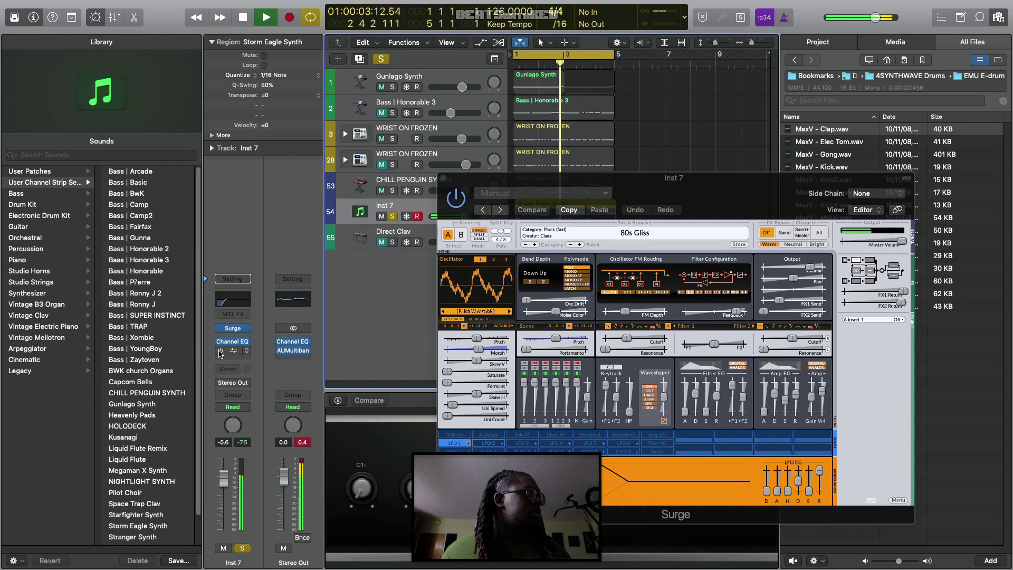
Step: Turn off the active solo, unmute CHILL PENGUIN SYNTH, and open the patch list in Surge on Inst 7
left_click(383, 60)
left_click_drag(526, 185, 447, 276)
left_click(381, 191)
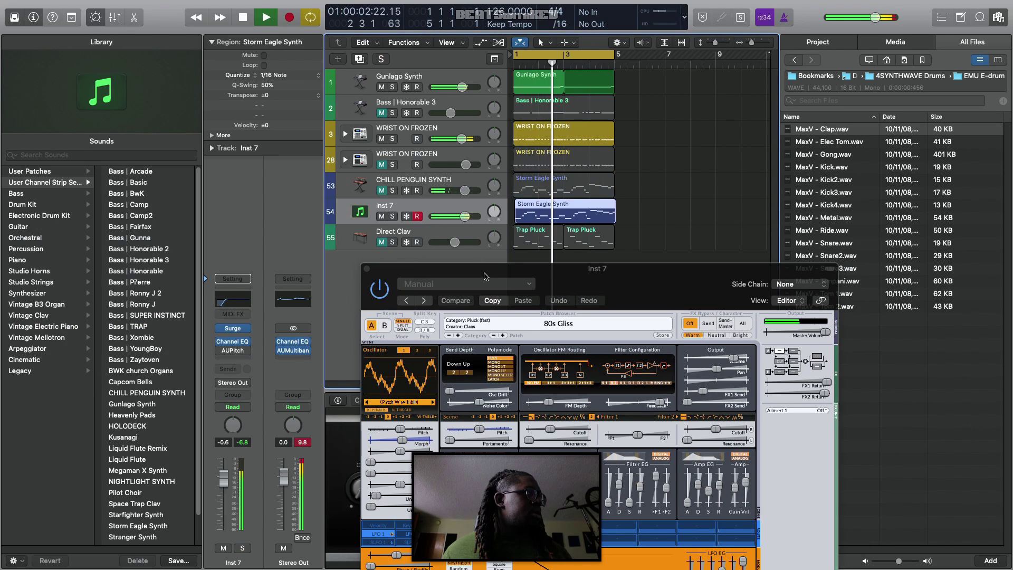
left_click_drag(486, 276, 388, 128)
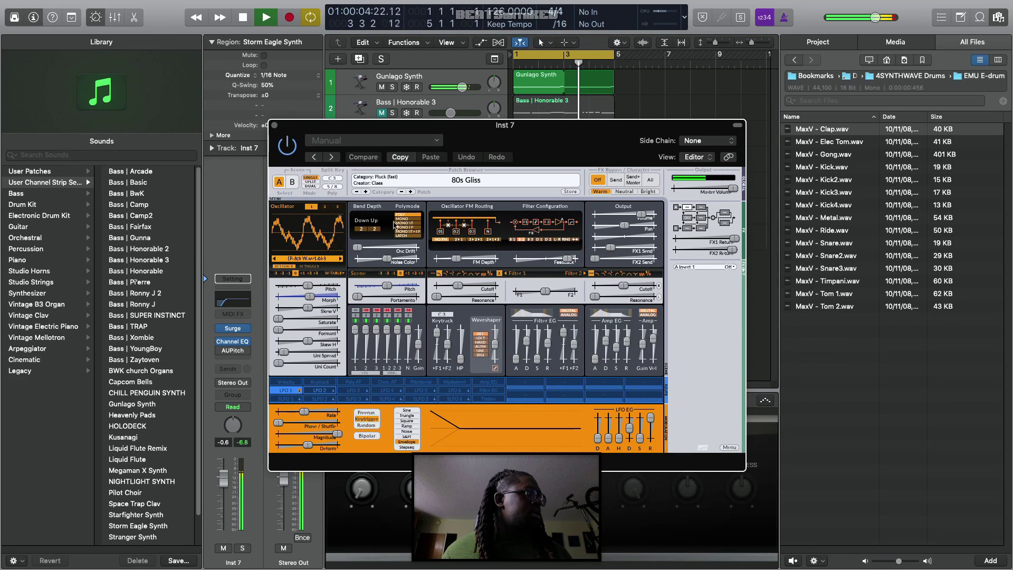
left_click(465, 185)
mouse_move(537, 327)
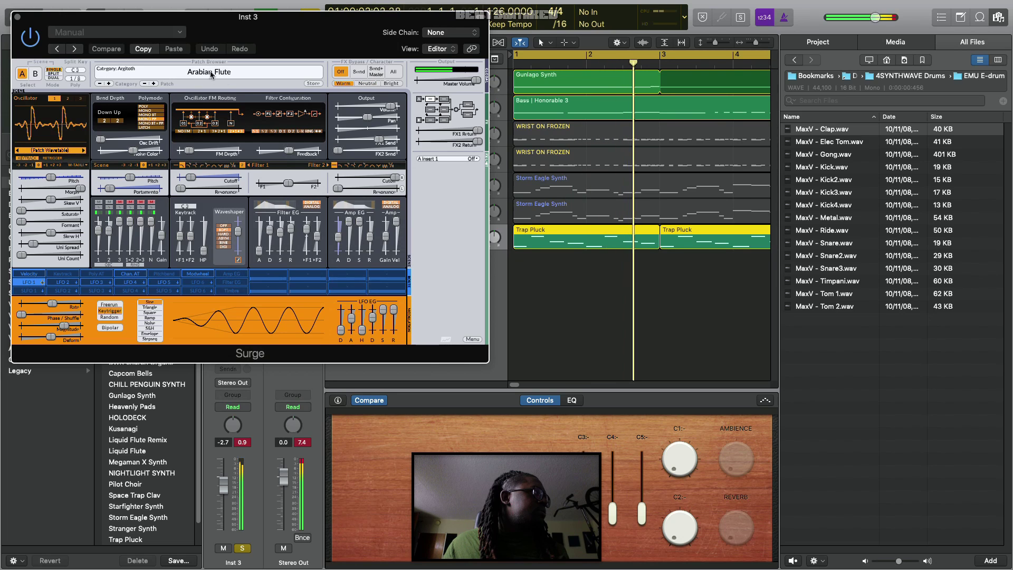
Step: Switch the Surge patch on Inst 3 from the Argitoth category to Asian Flute and lower its LFO EG release
left_click(153, 84)
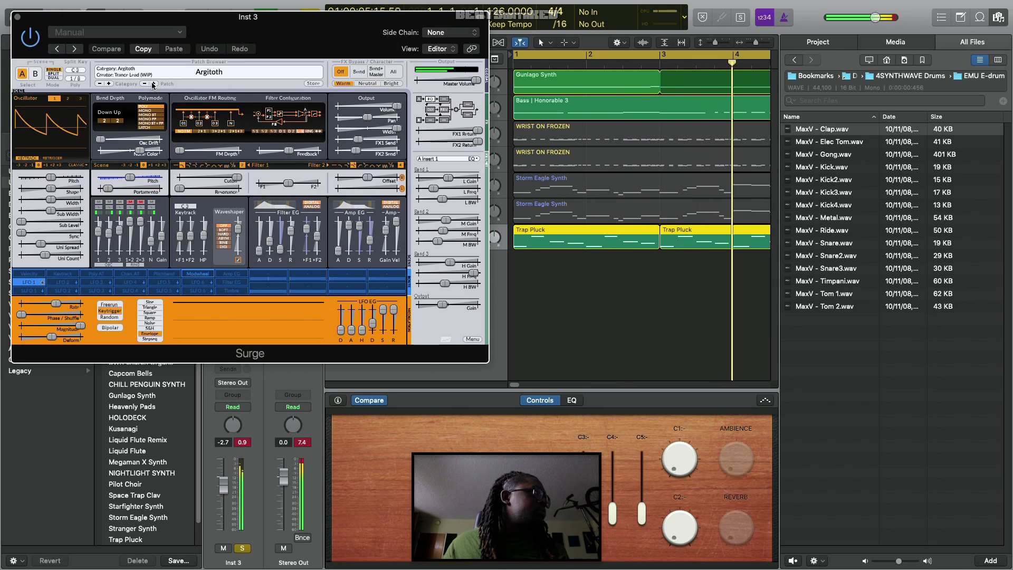
left_click(154, 84)
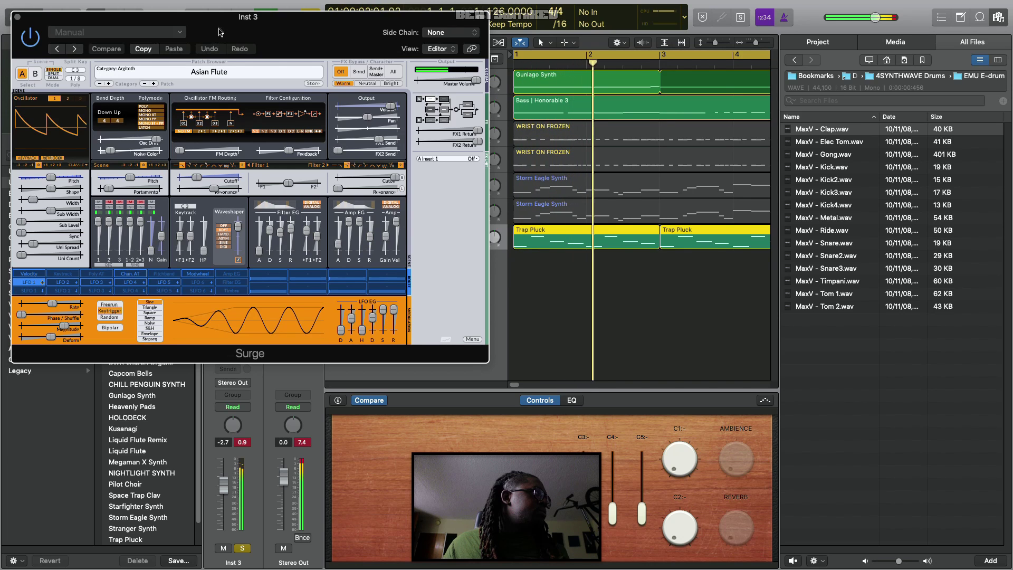
left_click_drag(217, 39, 608, 229)
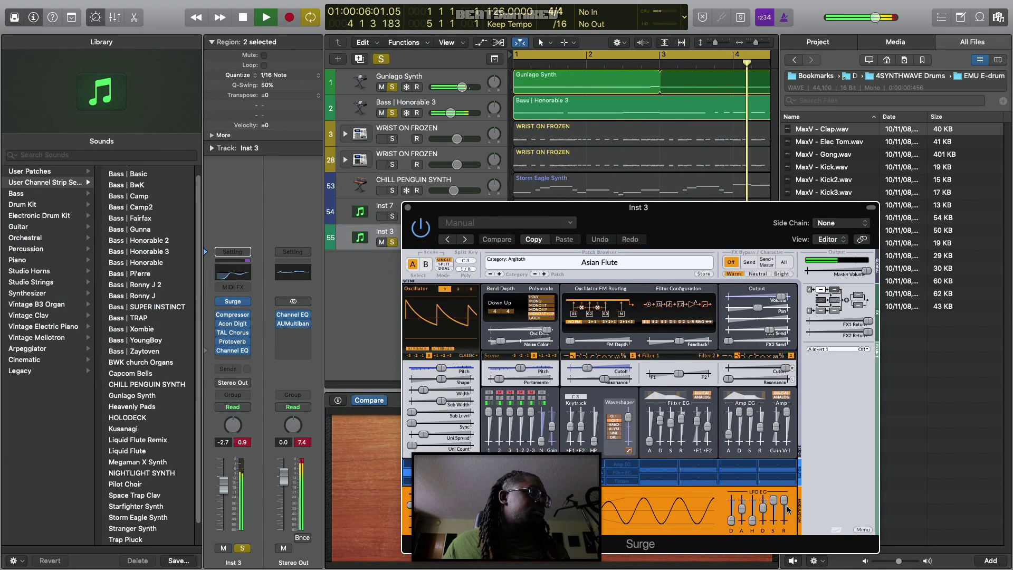
left_click_drag(785, 505, 789, 519)
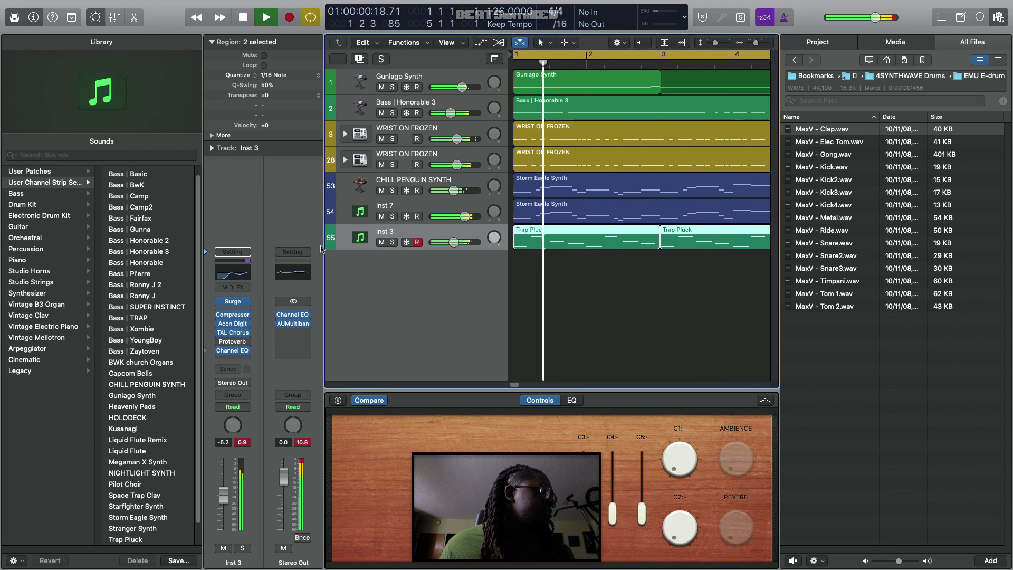
Step: Open the Pitch Correction plug-in on CHILL PENGUIN SYNTH and copy its 80s Tune setting
left_click(364, 183)
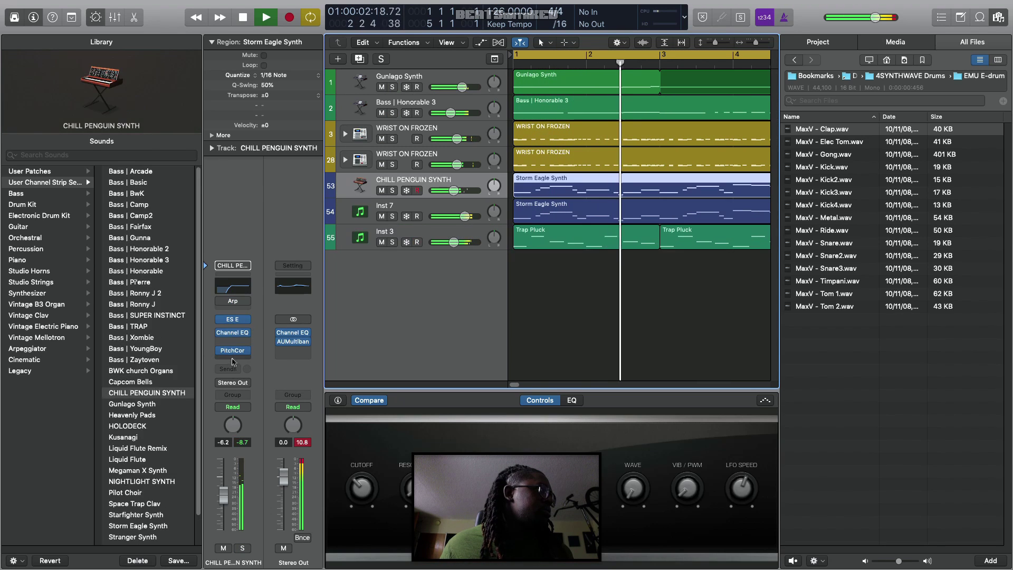
left_click(232, 351)
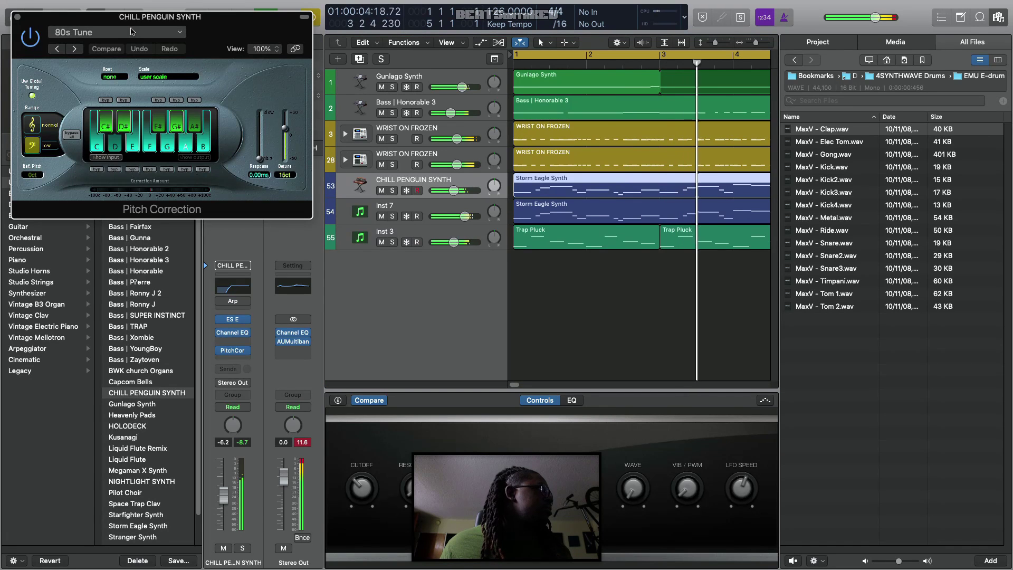
left_click(132, 32)
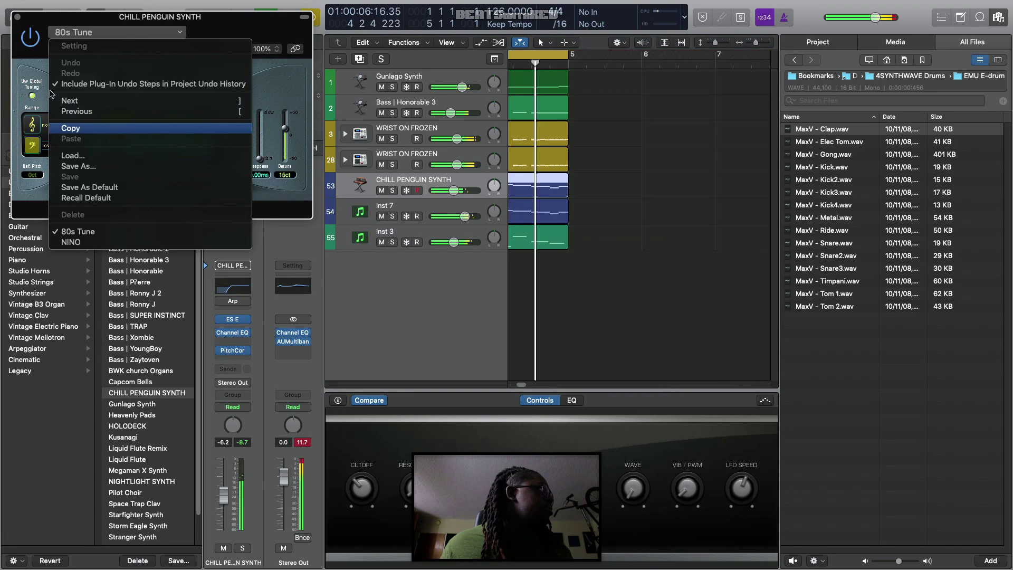
left_click(70, 129)
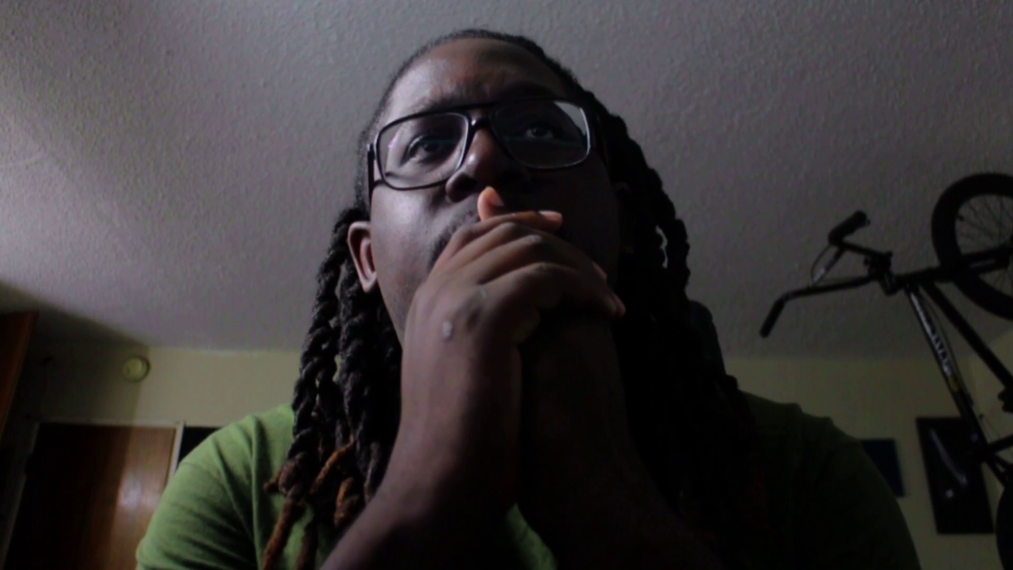